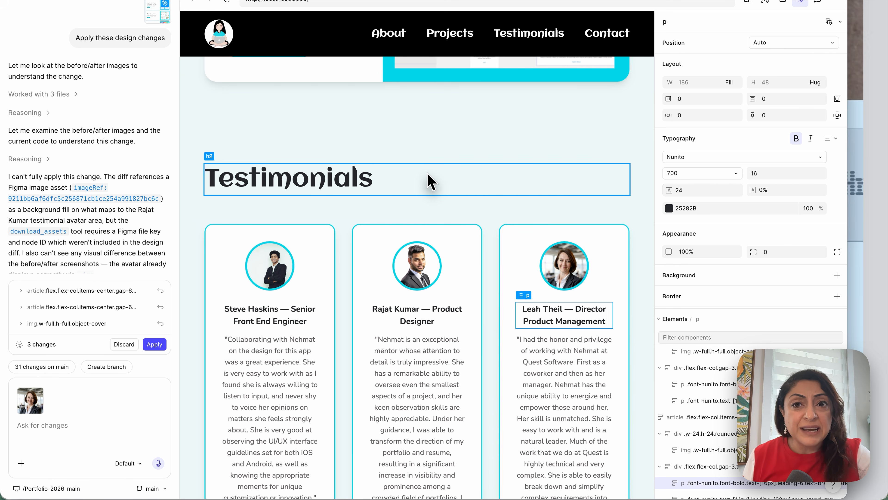
Move the third testimonial card to the middle of the testimonials row in the portfolio preview
scroll(431, 182, "down", 3)
left_click_drag(514, 147, 327, 139)
left_click(569, 267)
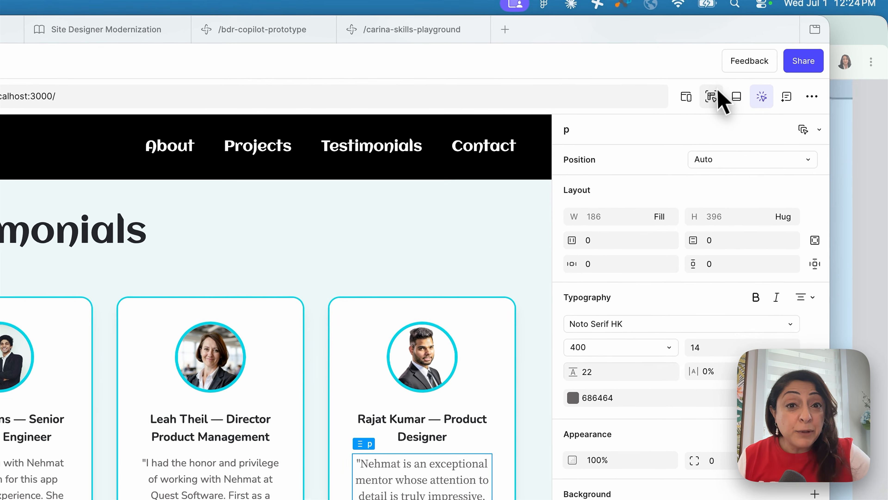
left_click(765, 2)
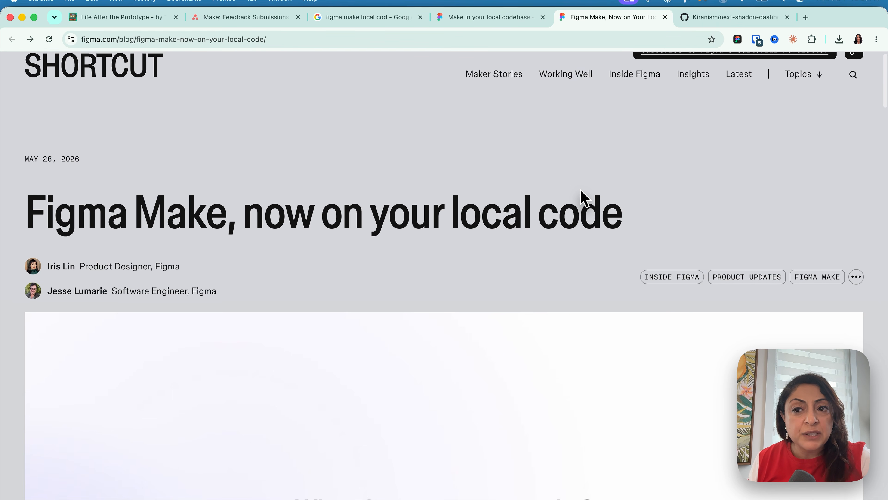
Skim the blog post on Figma Make for local code and open its early access sign-up page
scroll(581, 190, "down", 20)
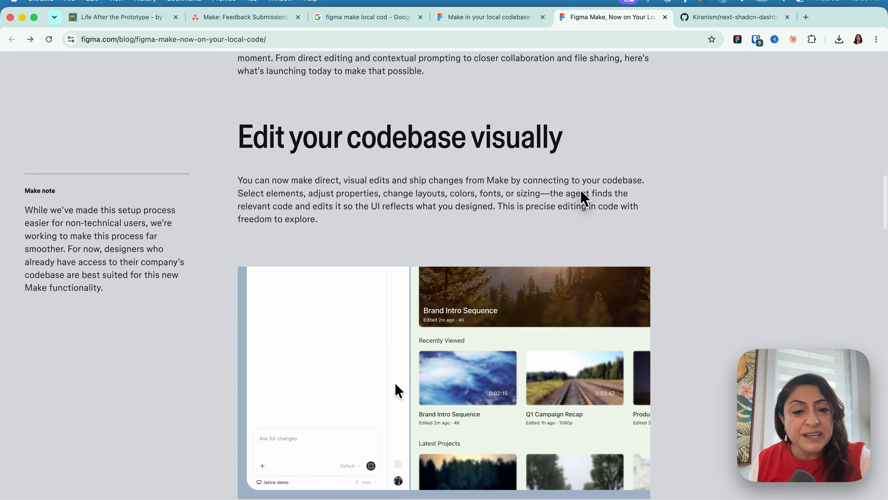
scroll(581, 189, "down", 20)
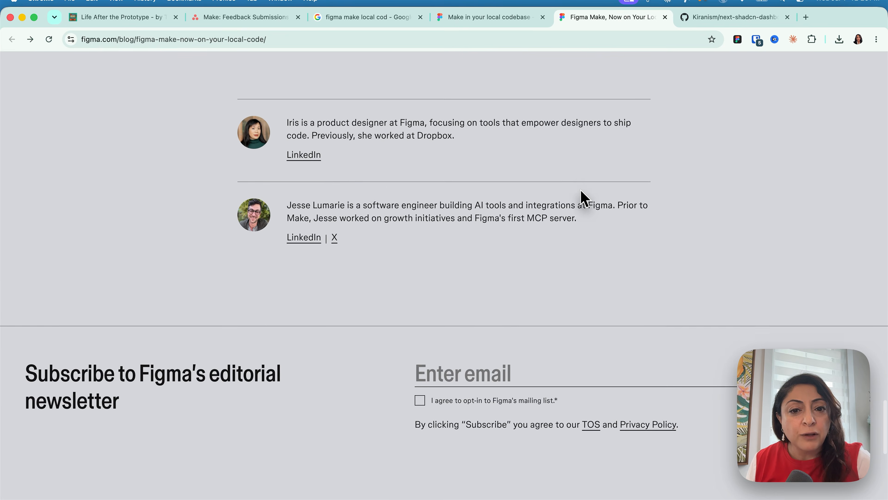
scroll(581, 190, "up", 6)
scroll(582, 198, "up", 3)
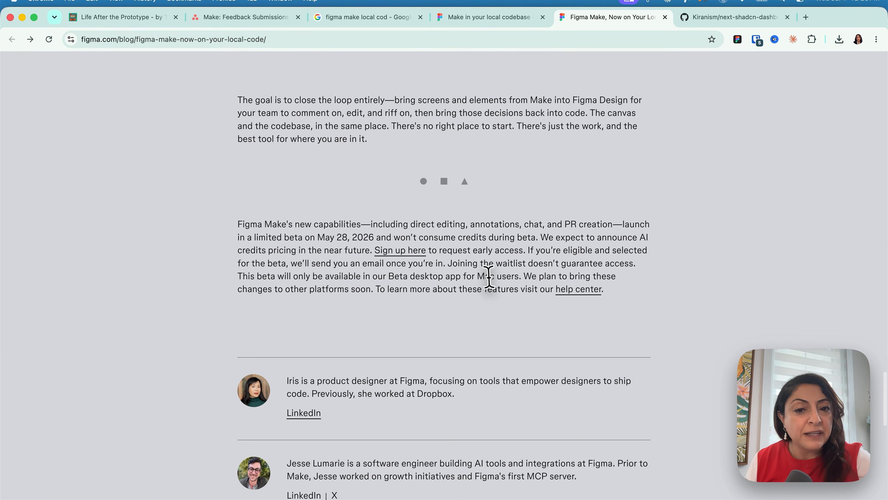
left_click(408, 250)
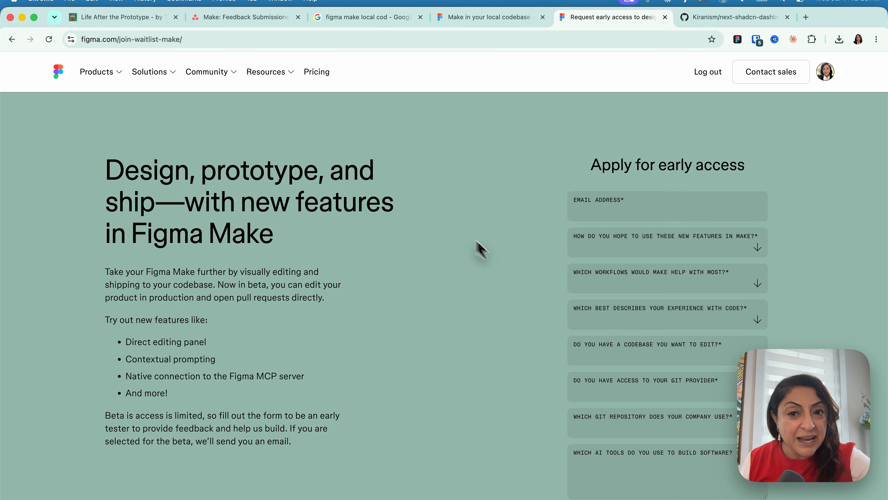
Review the questions and eligibility notes in the Figma Make early access application form
scroll(442, 262, "down", 3)
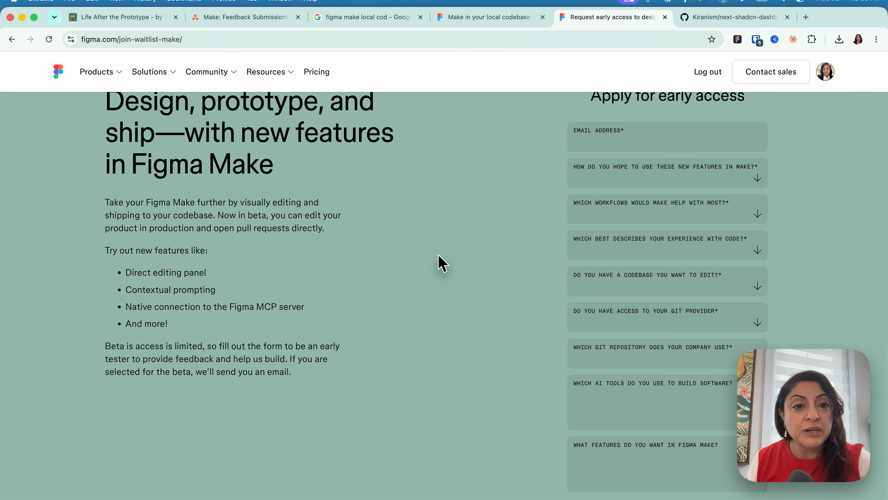
scroll(510, 371, "down", 3)
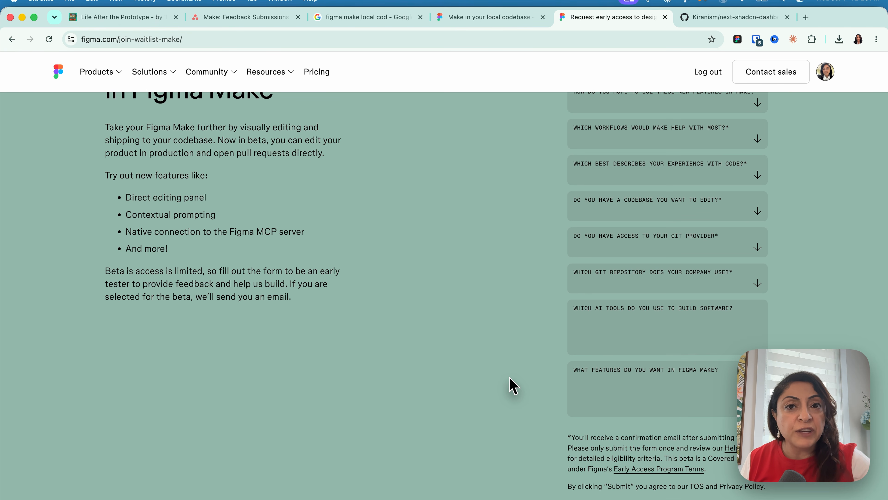
scroll(447, 336, "down", 5)
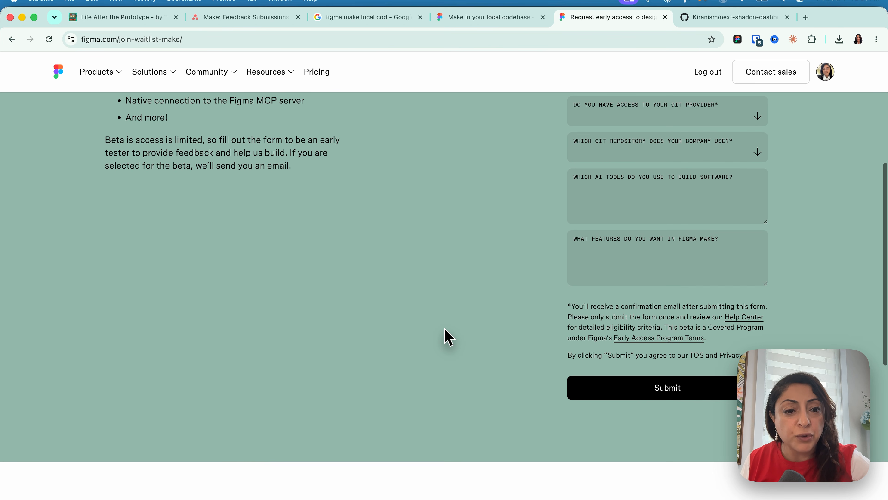
scroll(449, 338, "up", 7)
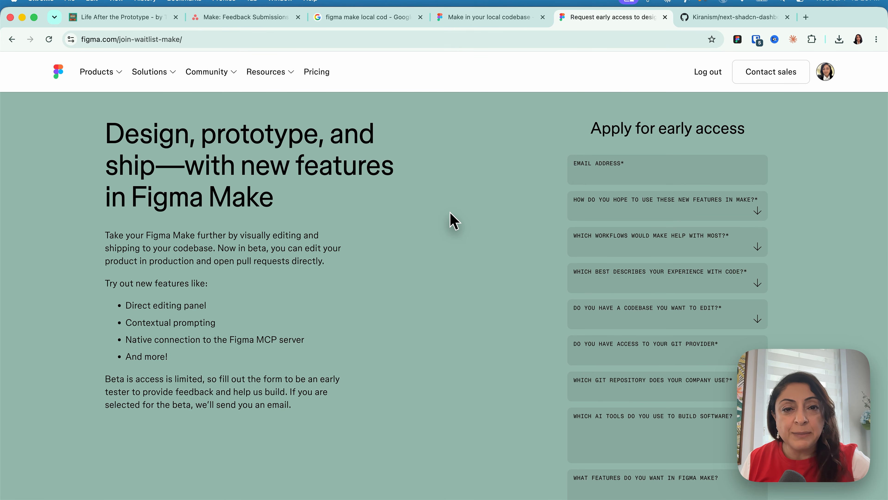
Consult the help article on Make in your local codebase and locate the Figma Beta desktop app download section
left_click(522, 15)
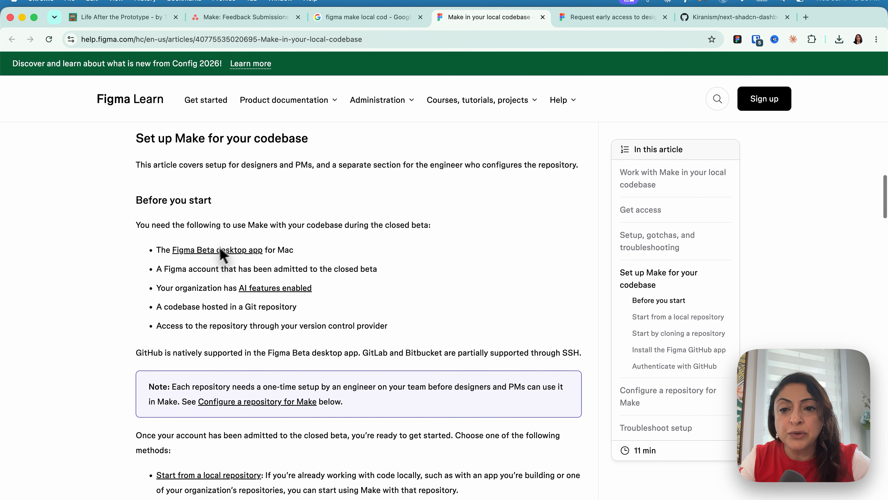
scroll(229, 258, "down", 15)
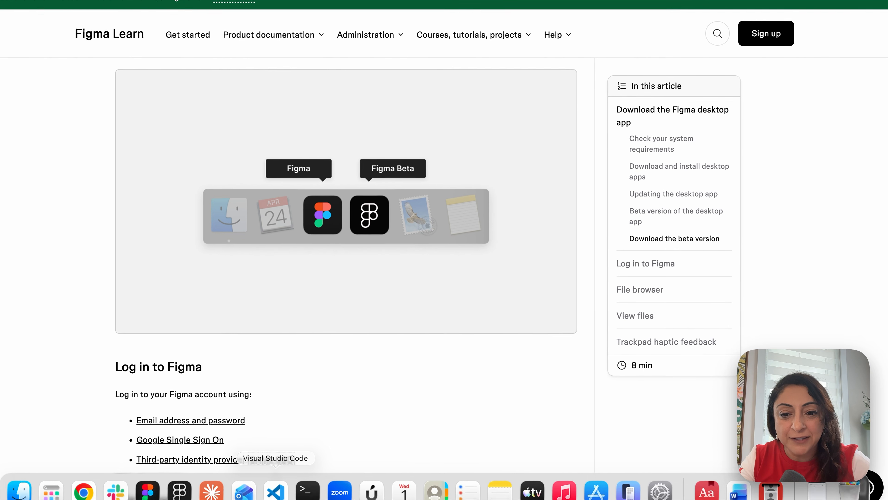
Switch to Figma Beta and create a new Make file in a new tab
left_click(193, 481)
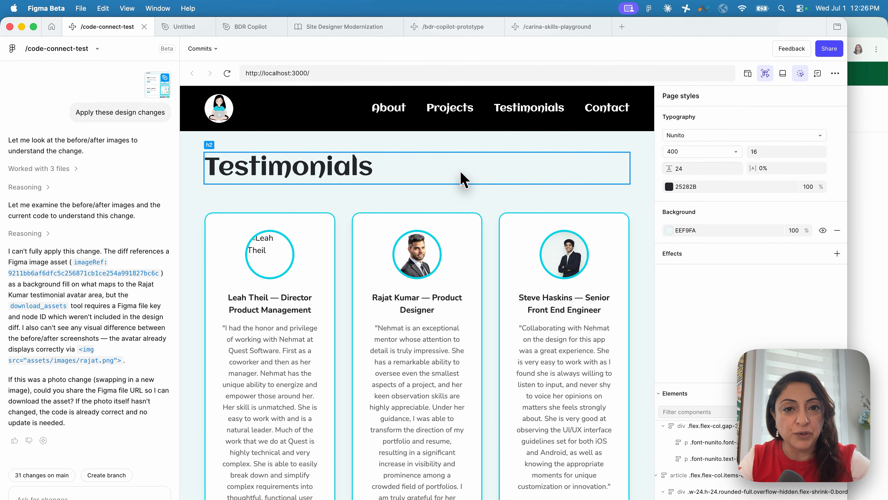
key("super+t")
left_click(481, 98)
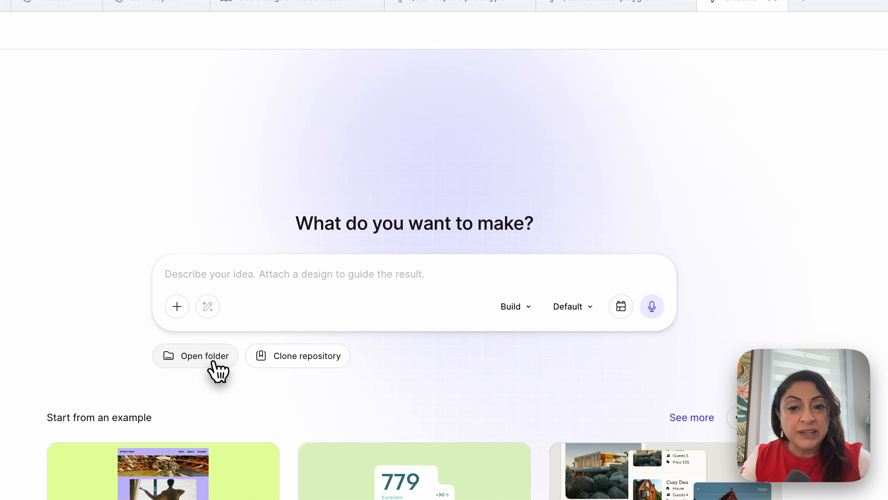
left_click(210, 377)
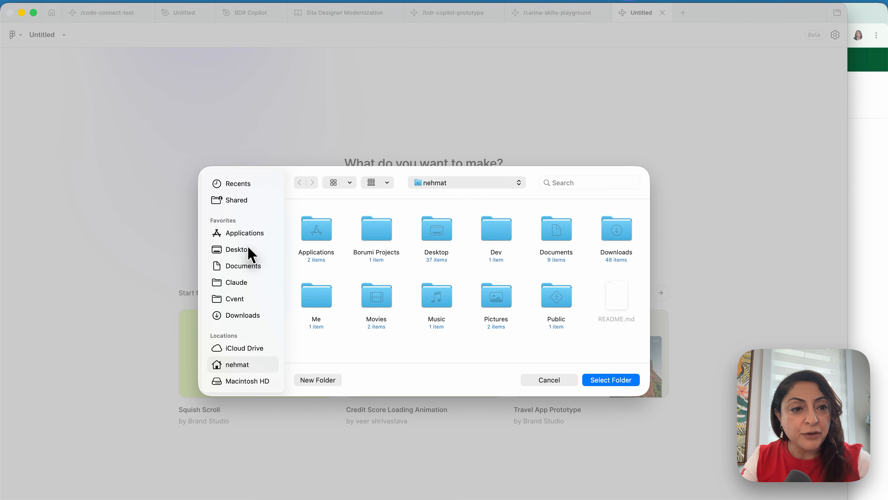
left_click(240, 250)
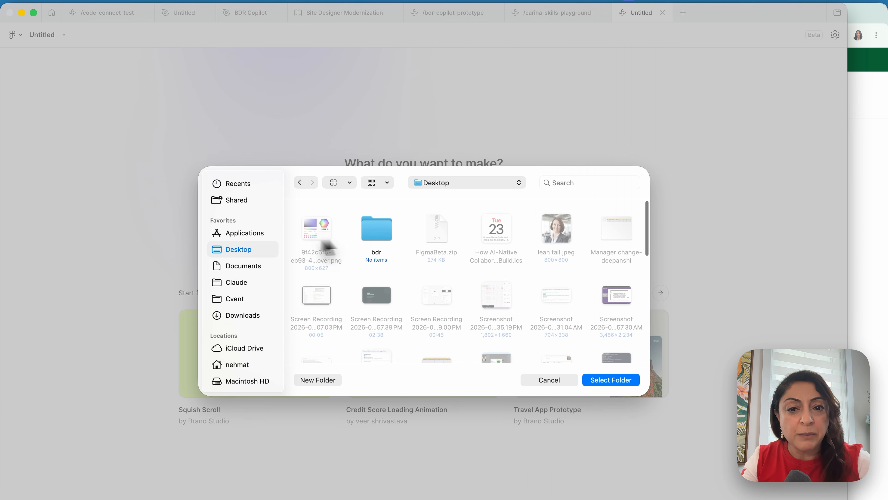
scroll(390, 272, "down", 10)
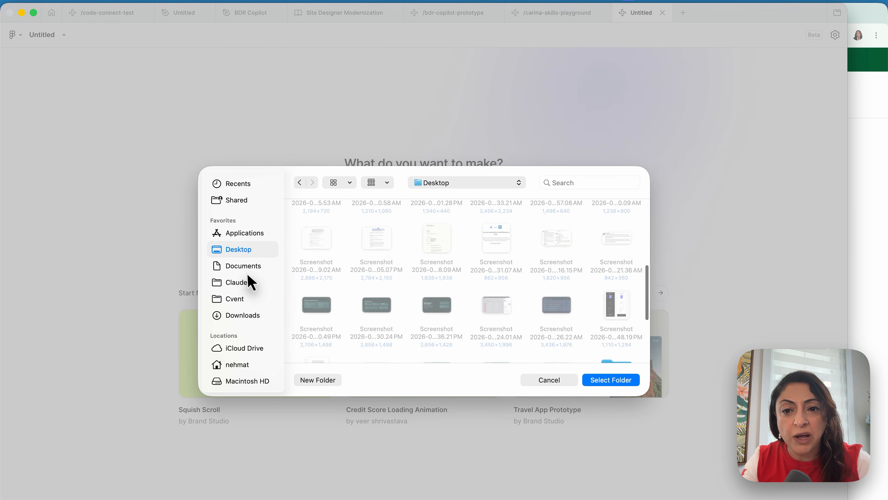
left_click(245, 267)
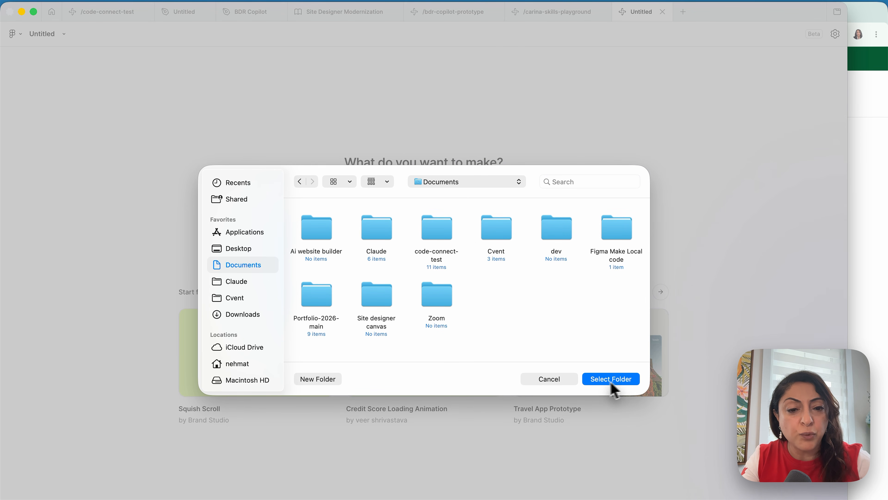
left_click(559, 383)
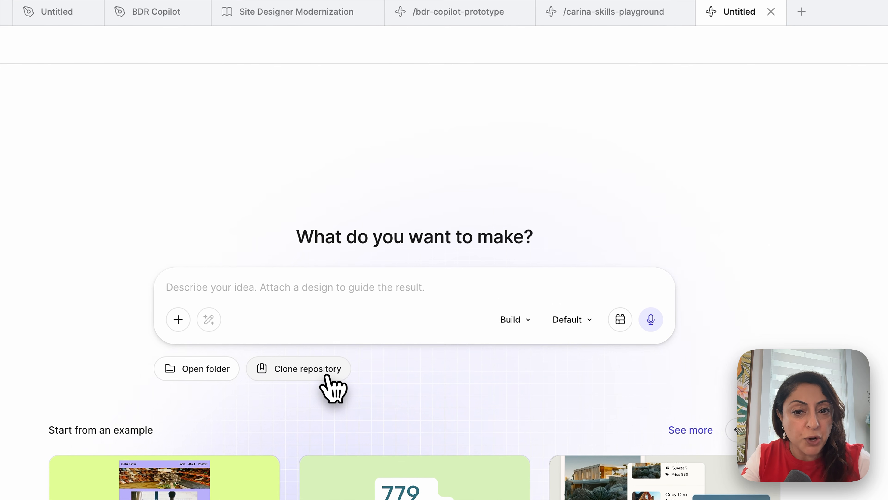
Start cloning a repository, and copy the HTTPS clone URL of next-shadcn-dashboard-starter from GitHub in Chrome
left_click(327, 376)
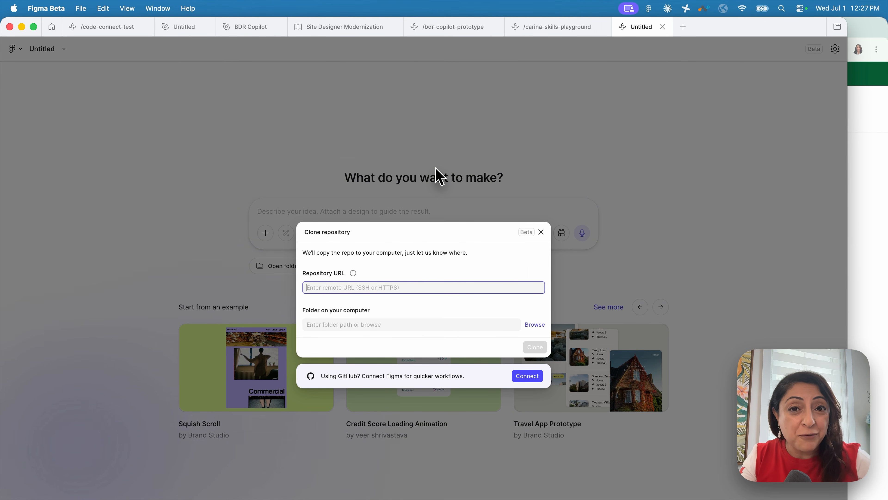
key("super+Tab")
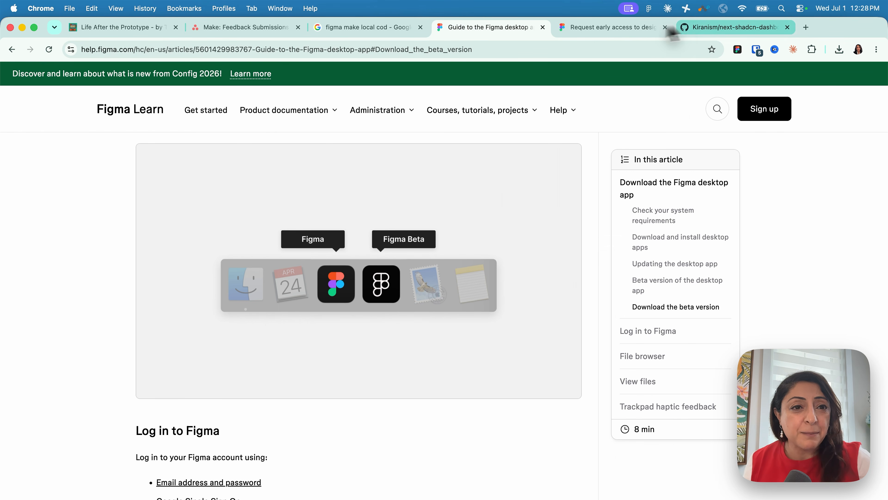
left_click(706, 27)
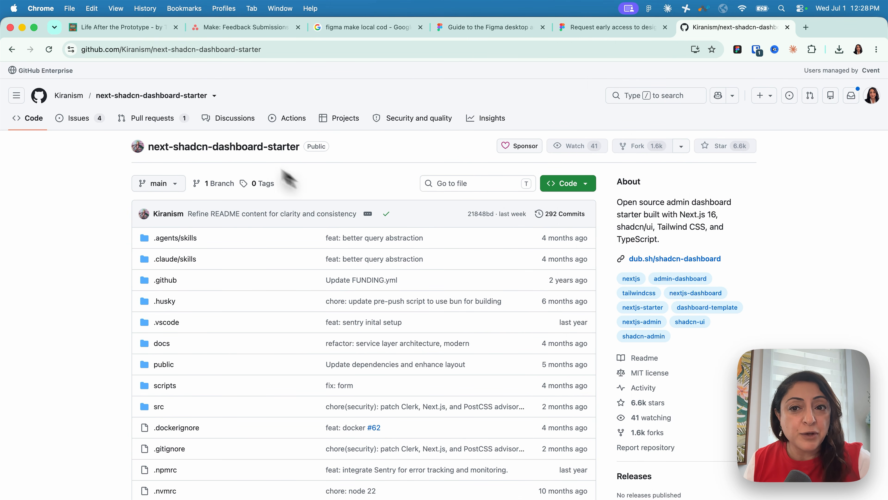
left_click(587, 188)
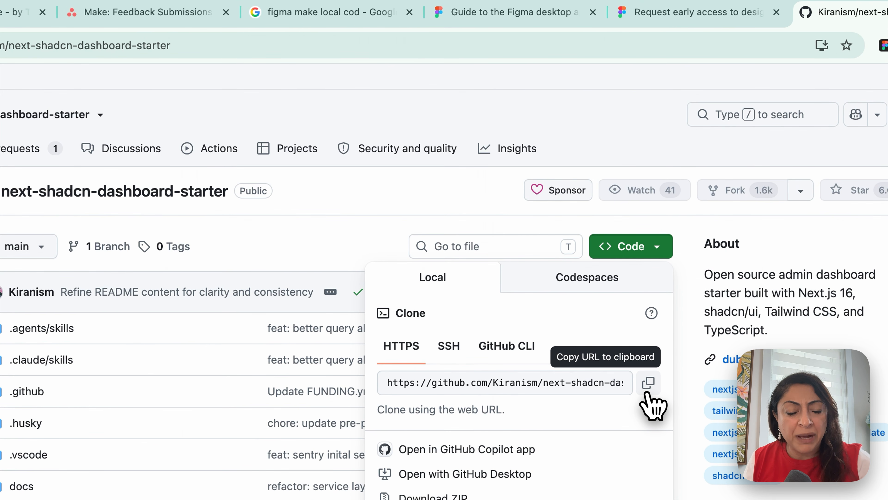
left_click(449, 346)
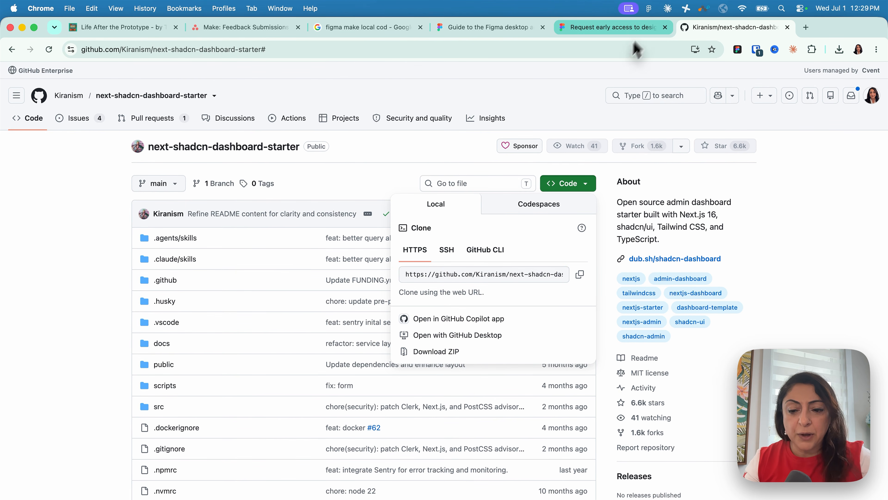
Back in Figma Beta, enter the next-shadcn-dashboard-starter repository URL for cloning and browse for a folder on the computer
key("super+Tab")
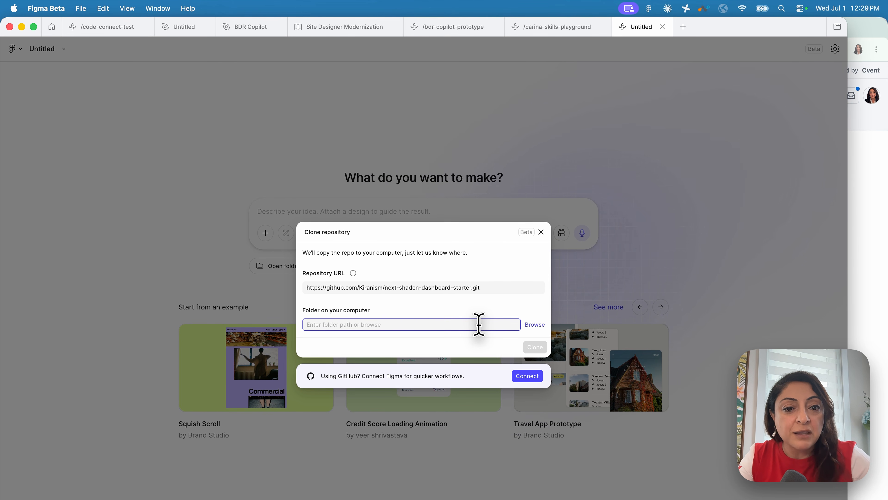
left_click(534, 324)
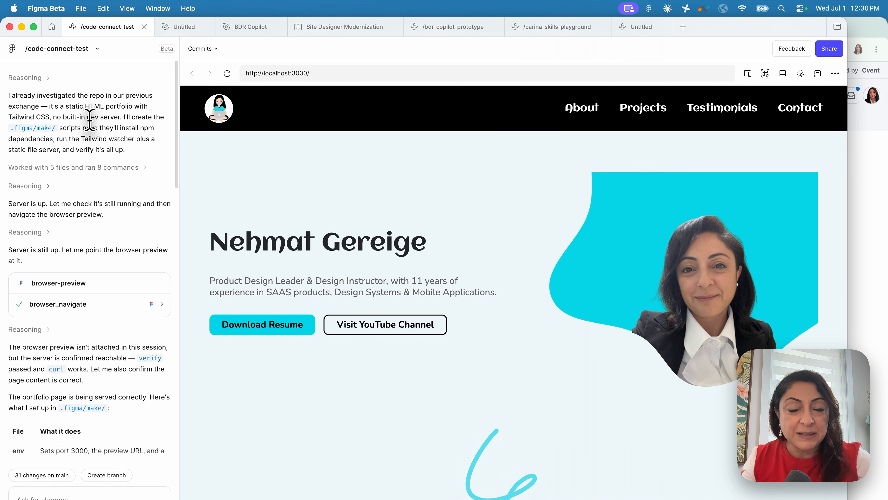
Examine the portfolio site in the /code-connect-test preview, from the hero area down to the project cards
scroll(396, 232, "down", 6)
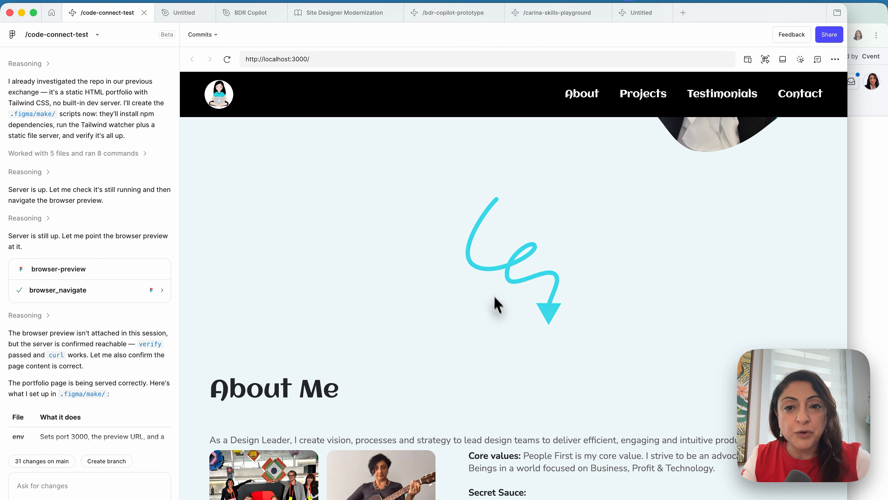
scroll(381, 185, "down", 1)
scroll(381, 185, "down", 10)
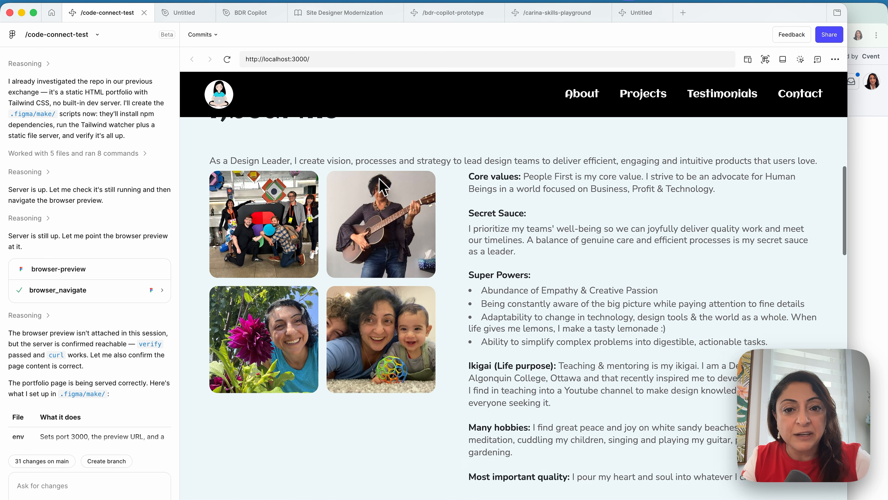
scroll(401, 408, "down", 10)
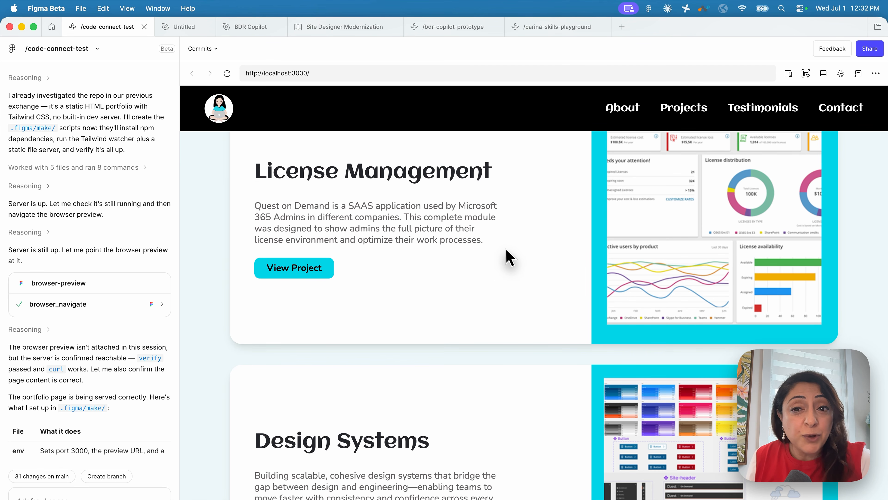
scroll(510, 258, "down", 2)
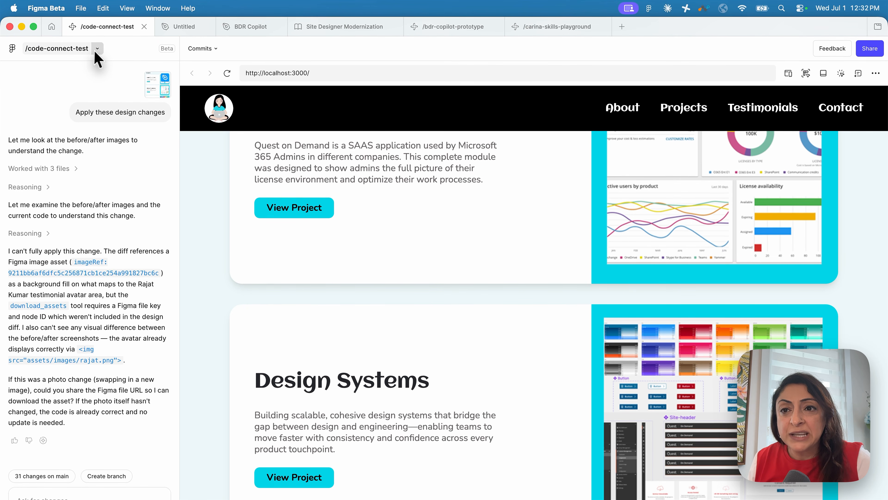
Start a new chat session in the /code-connect-test file
left_click(97, 49)
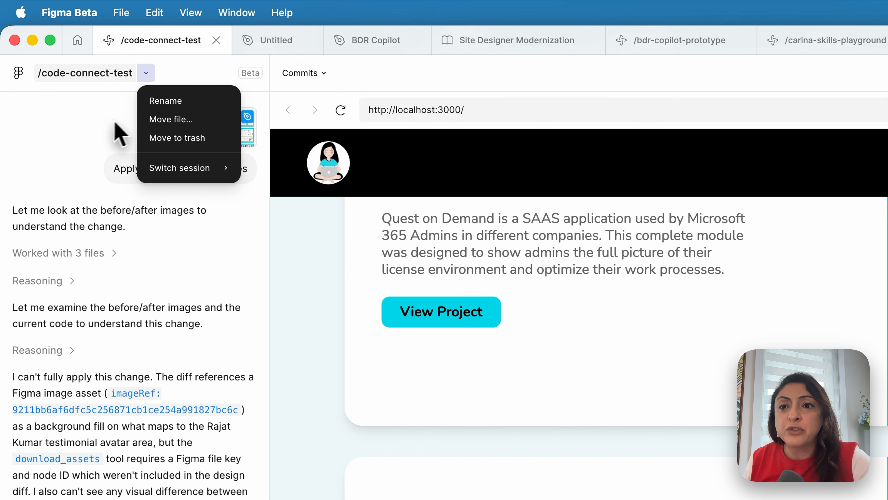
mouse_move(217, 168)
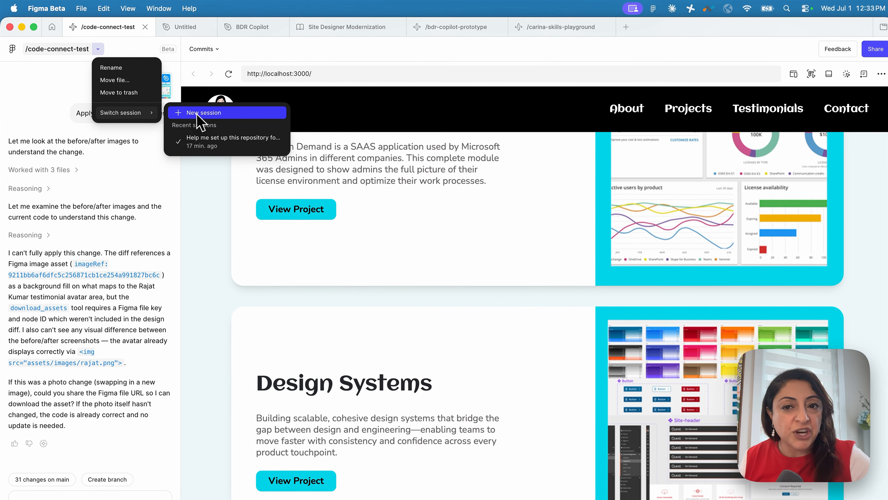
left_click(295, 168)
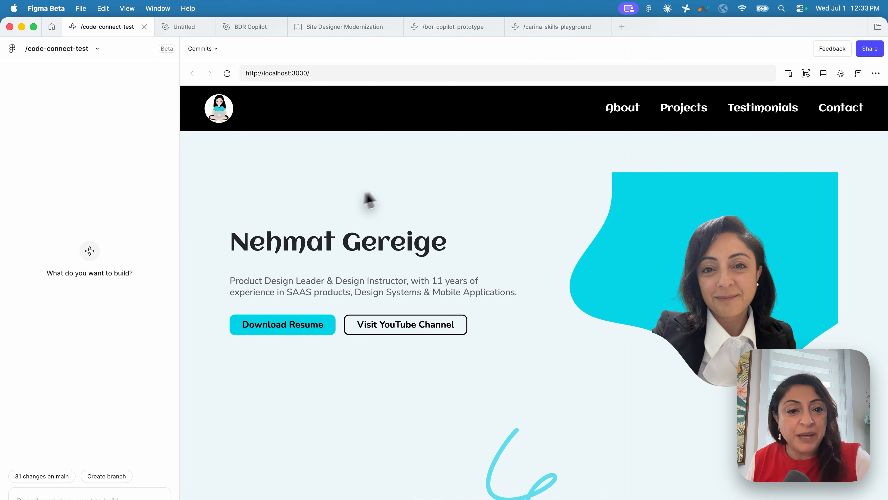
Examine the portfolio preview down to the About Me section, and view the recent chat sessions of the /code-connect-test file
scroll(360, 295, "down", 5)
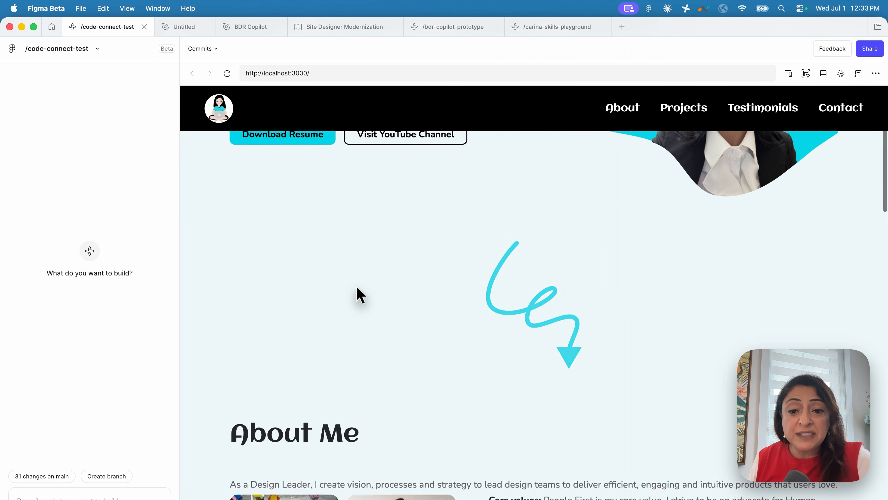
scroll(361, 295, "down", 4)
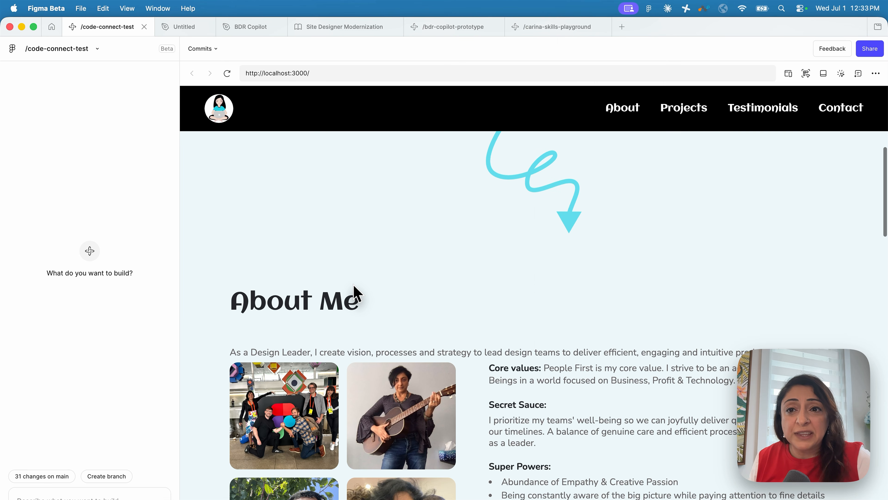
left_click(97, 49)
mouse_move(121, 115)
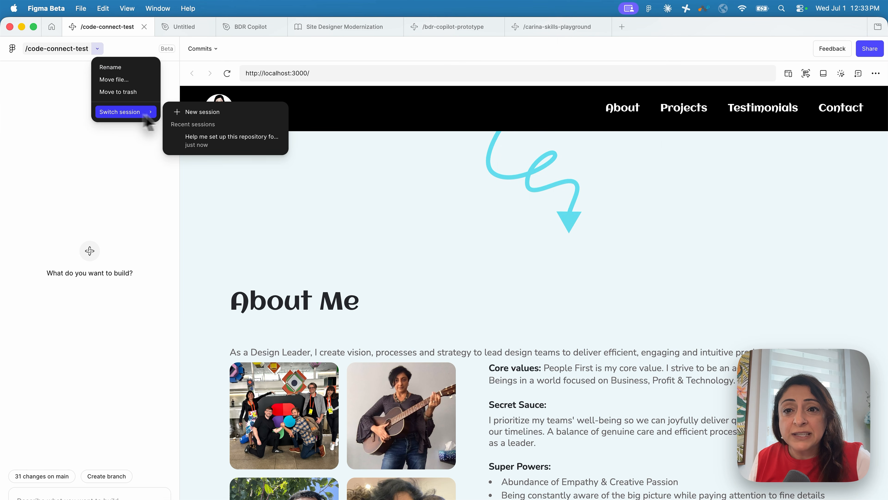
left_click(231, 142)
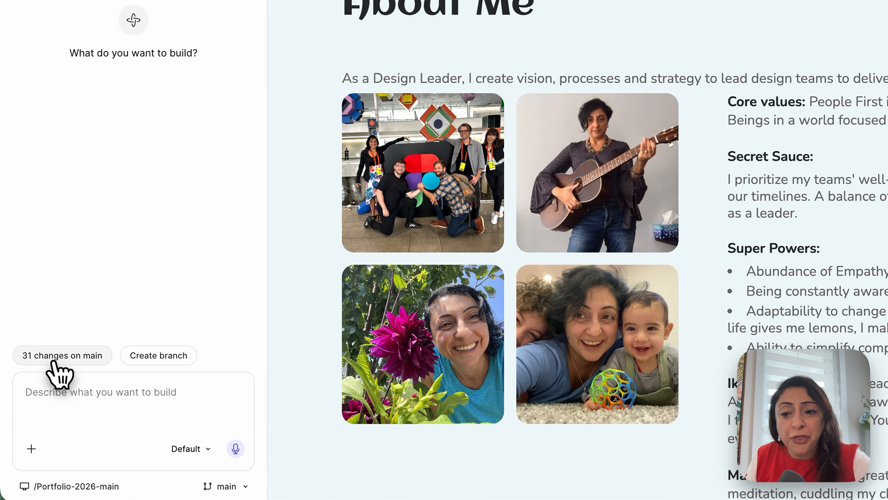
Create and check out a branch from main, named visual-enhancemnts/ followed by the designer's first name
mouse_move(53, 361)
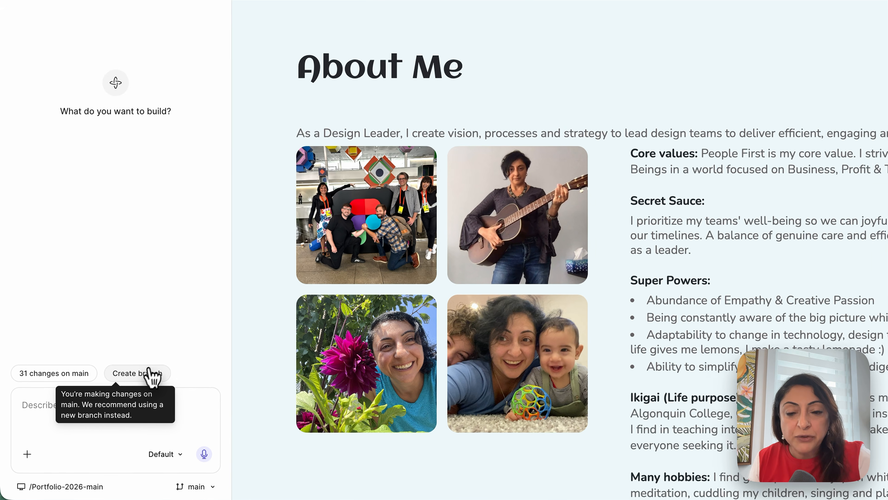
left_click(160, 352)
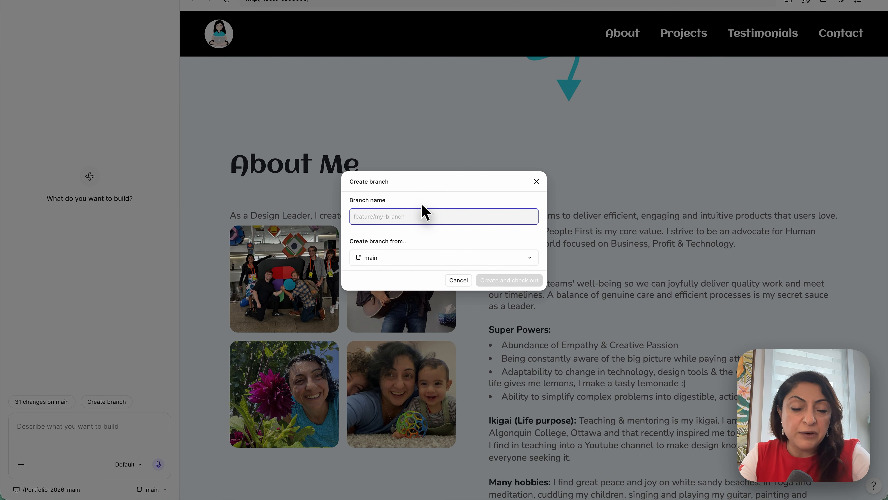
type("visual")
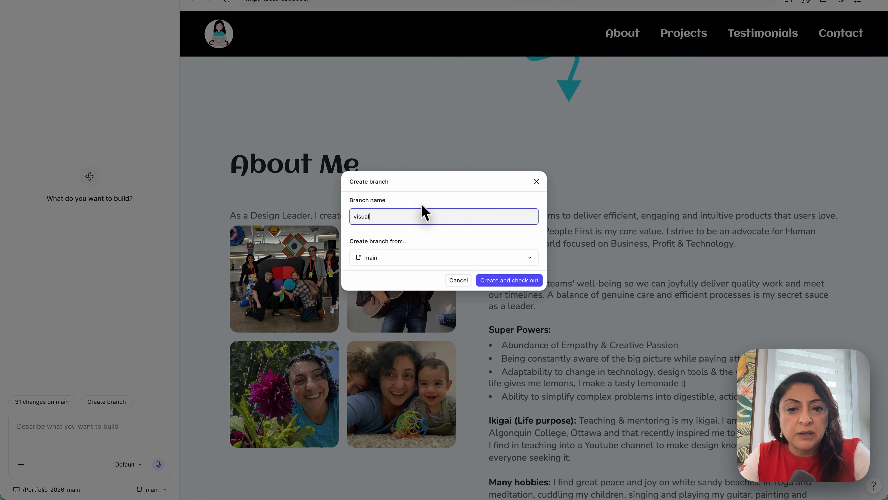
type("-enhanc")
type("emnts")
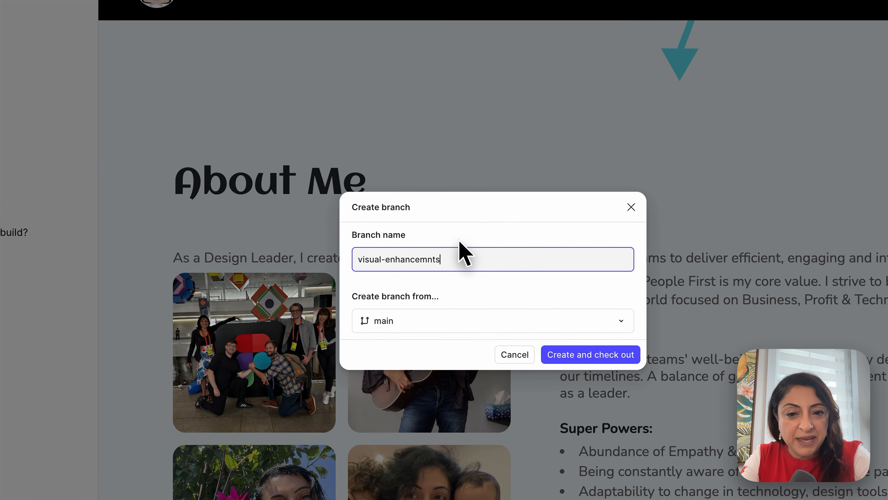
type("/Nehmat")
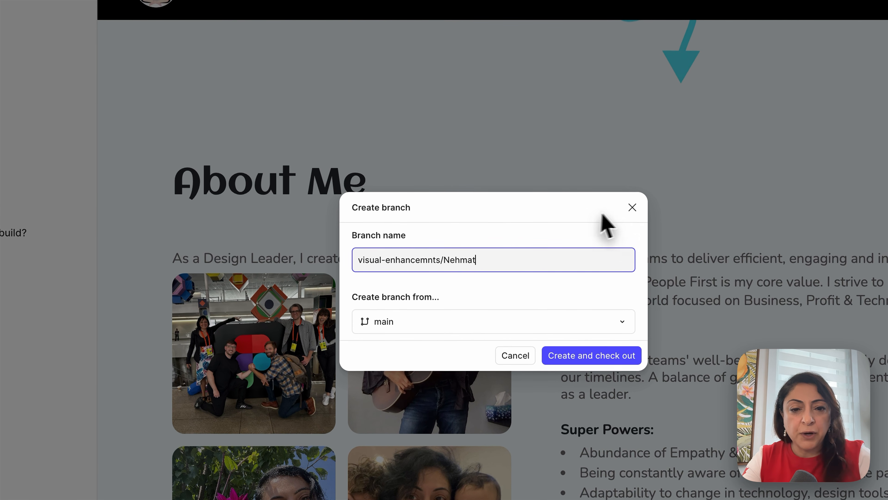
left_click(613, 360)
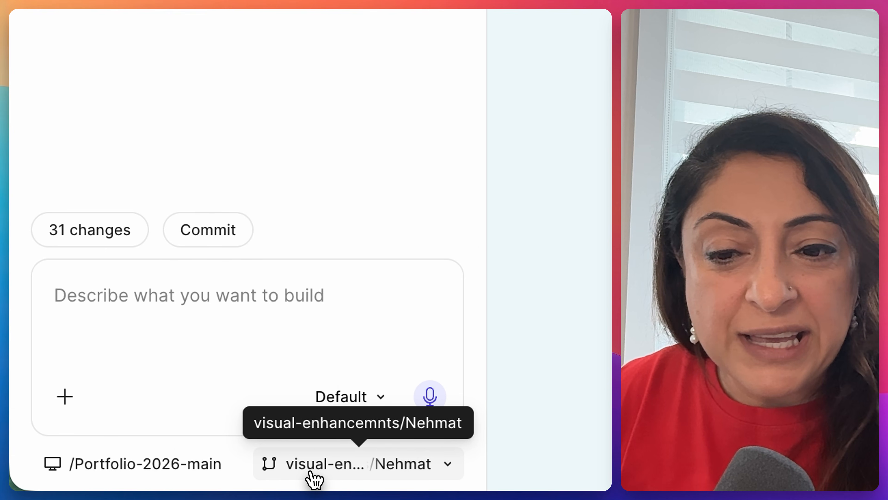
Review the branch list, keeping the visual-enhancemnts branch checked out, and try a voice prompt recording and cancel it
left_click(448, 465)
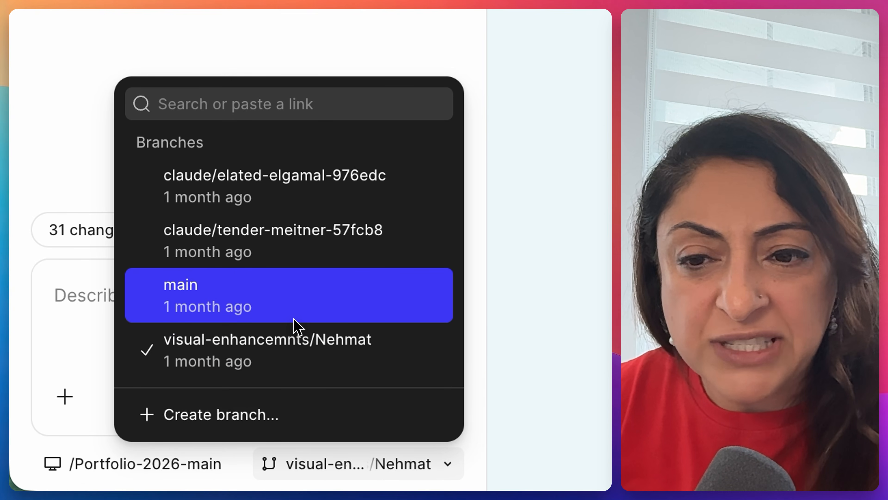
left_click(293, 343)
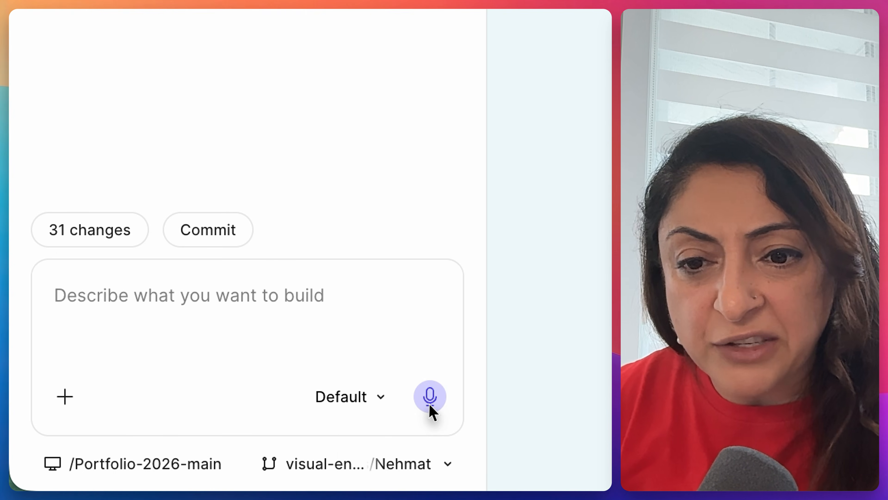
left_click(437, 406)
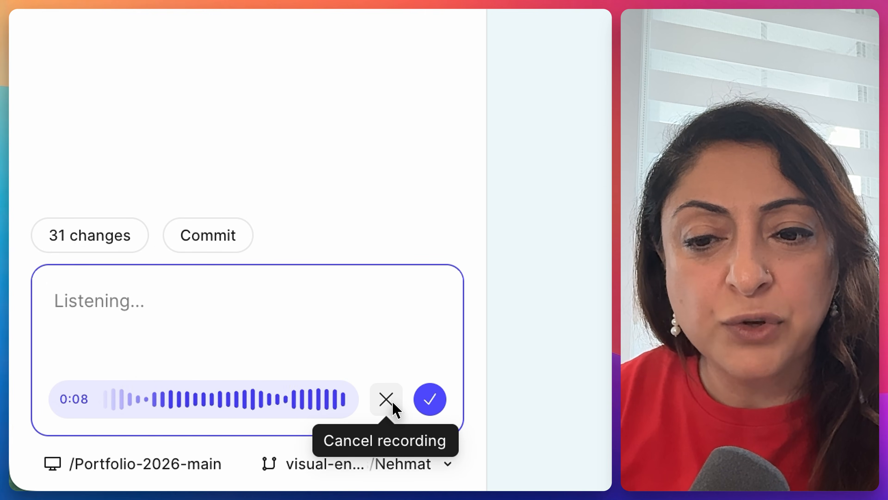
left_click(392, 402)
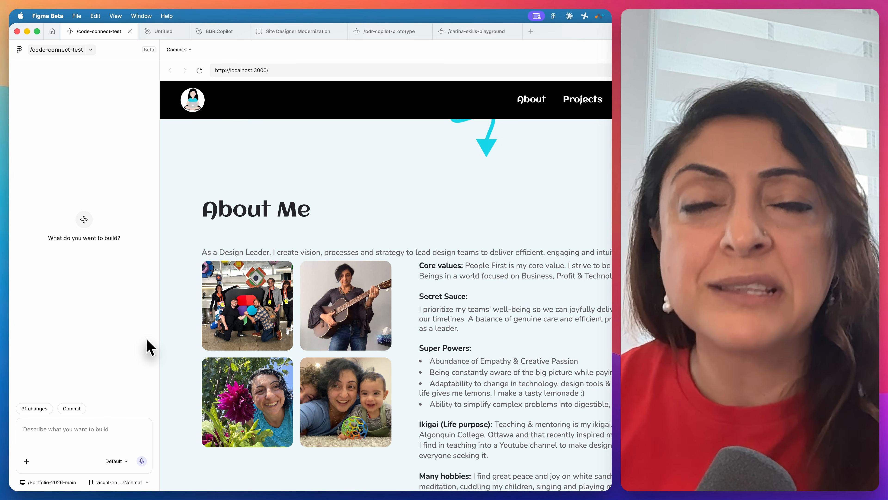
Review the model and permission options for the chat prompt, and view what can be added to the prompt
left_click(111, 461)
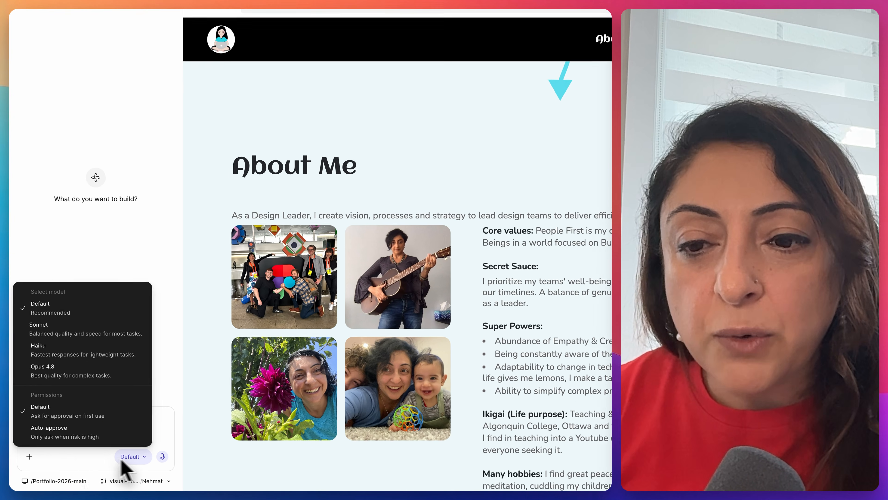
left_click(67, 438)
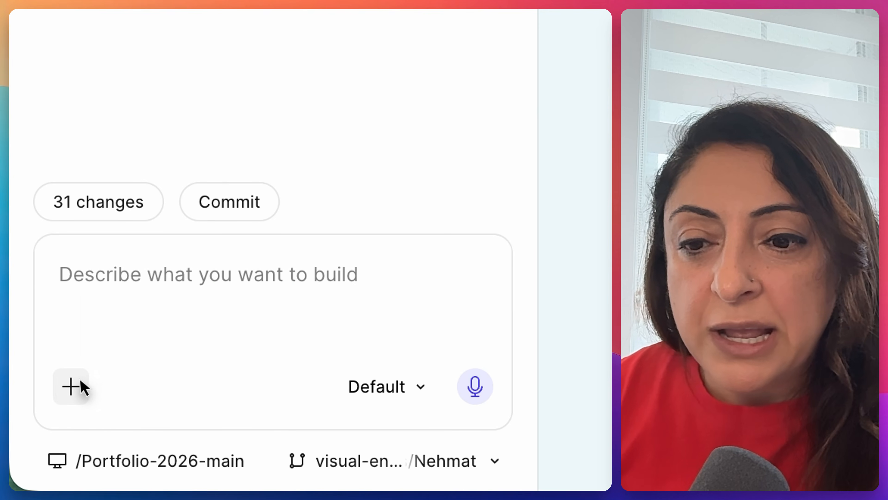
left_click(81, 387)
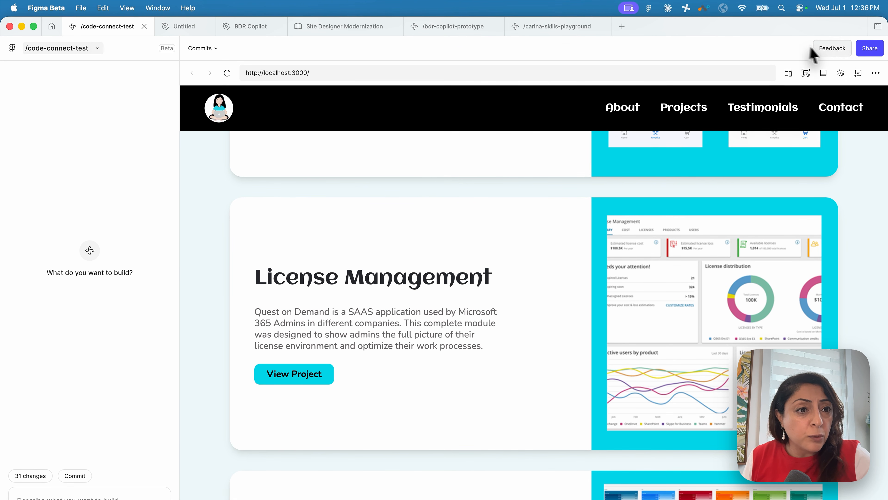
Look through the file's sharing prompt, feedback options and commit history, closing each without pushing or sending anything
left_click(870, 49)
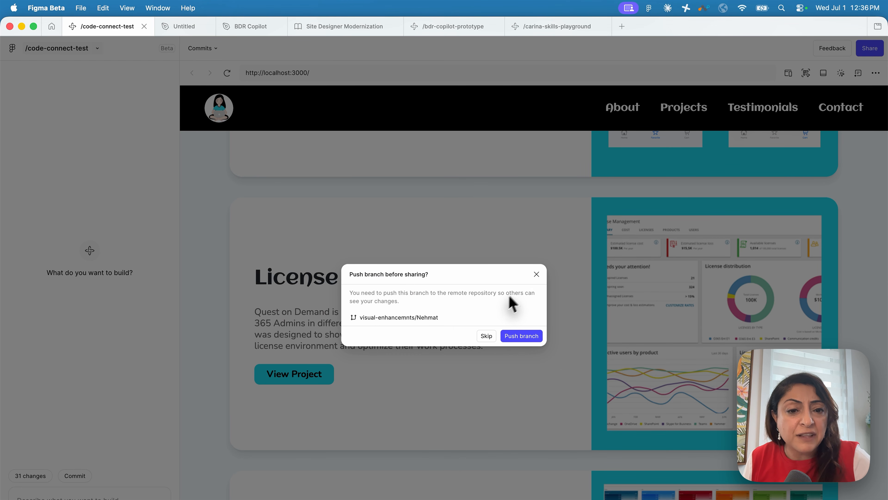
left_click(537, 274)
left_click(823, 52)
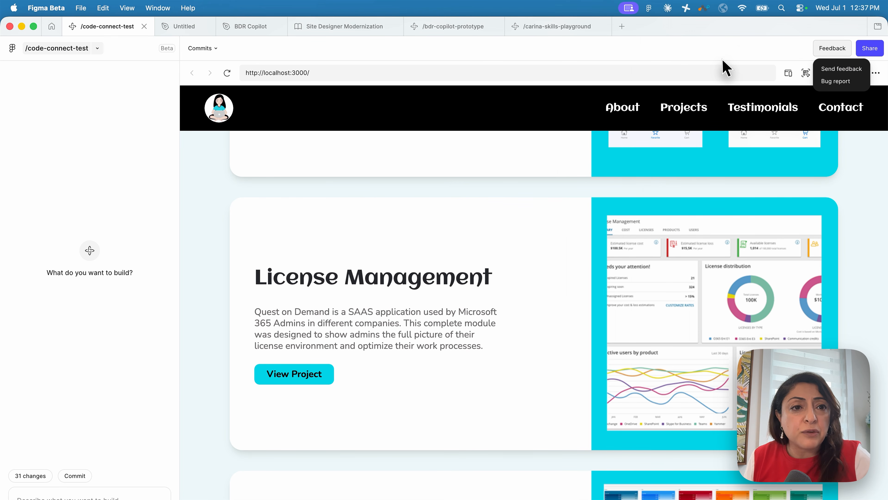
left_click(724, 66)
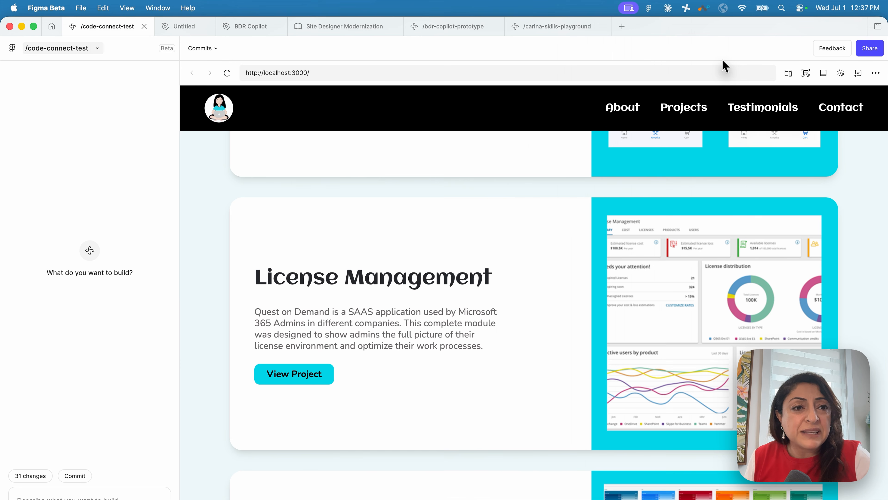
left_click(216, 49)
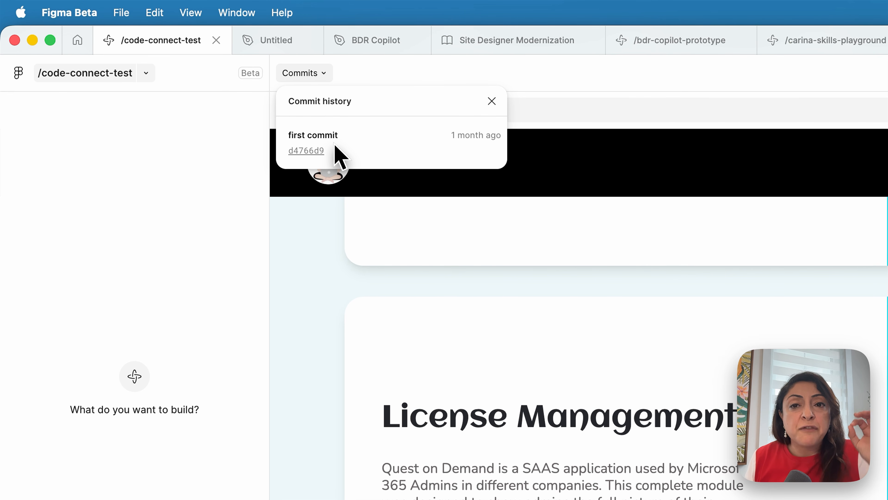
left_click(491, 101)
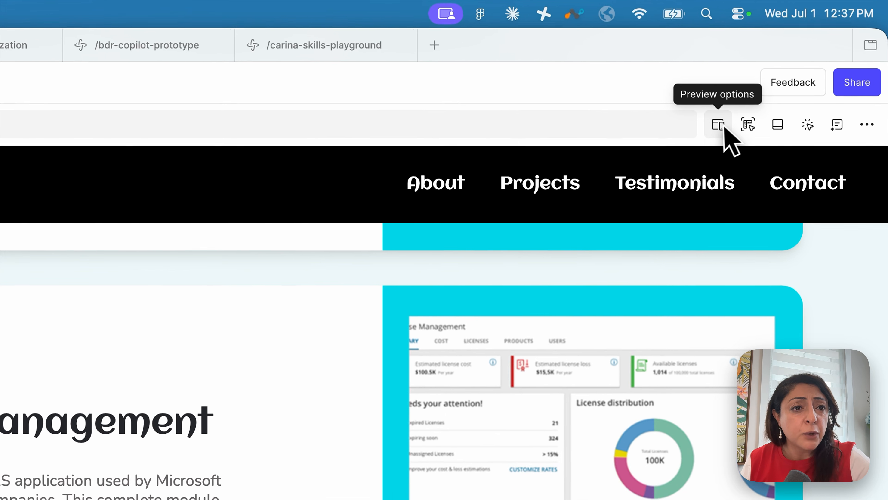
Preview the portfolio site at the Tablet and Mobile sizes, and return the preview to Desktop
left_click(718, 125)
left_click(718, 126)
left_click(718, 125)
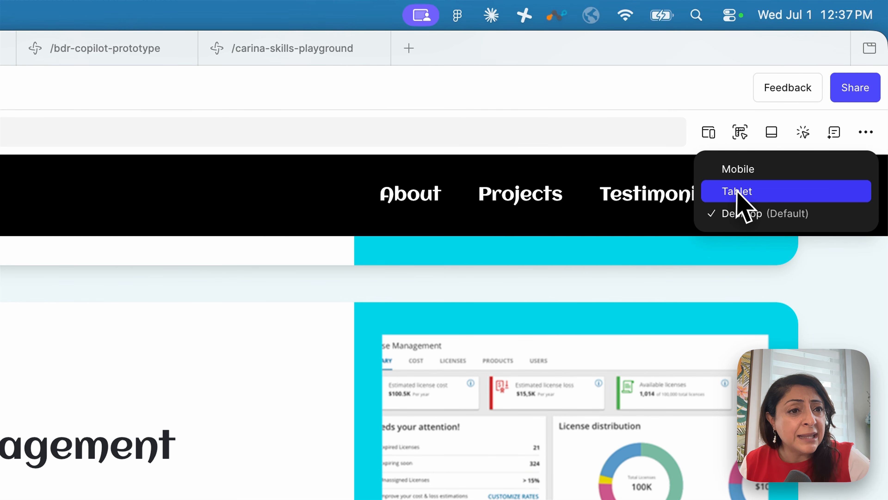
left_click(749, 193)
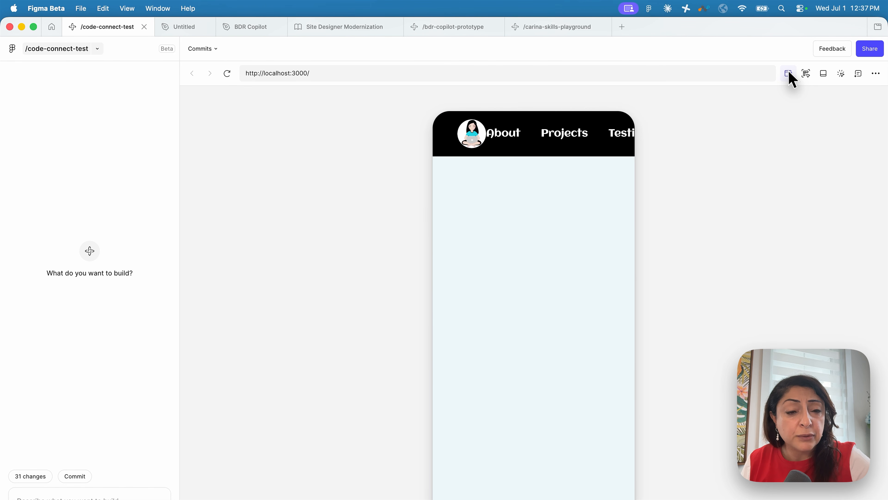
left_click(789, 73)
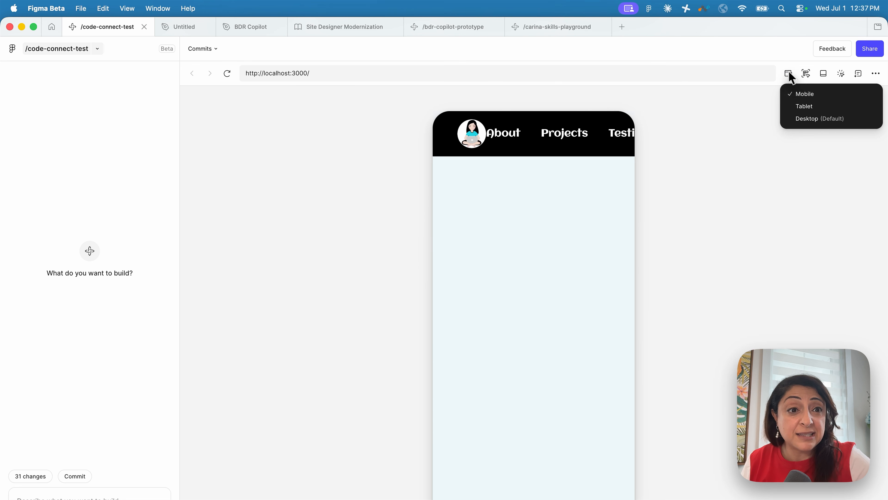
left_click(804, 118)
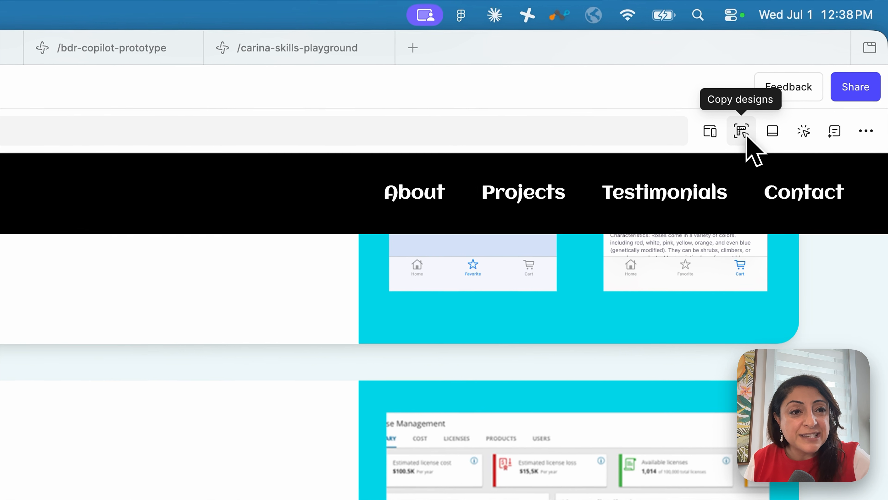
Copy the portfolio page's design into the Untitled design file, and examine the pasted frame down to the project cards
left_click(746, 136)
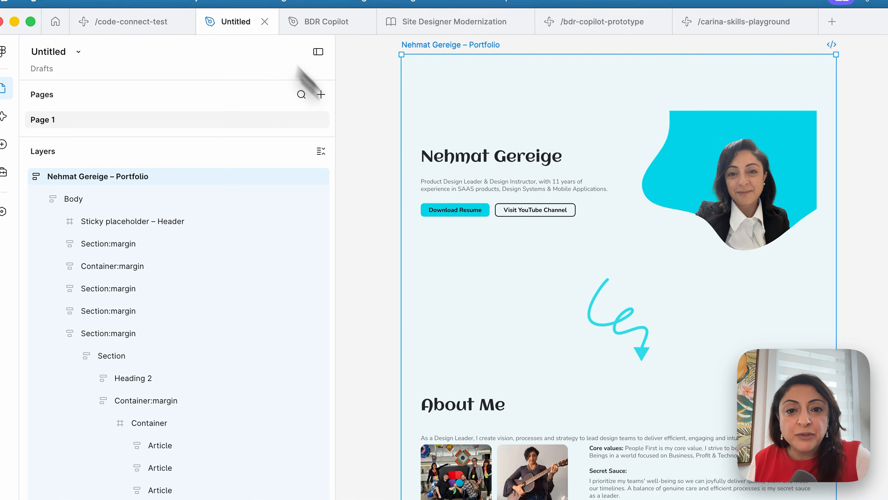
scroll(432, 212, "down", 5)
scroll(432, 210, "up", 5)
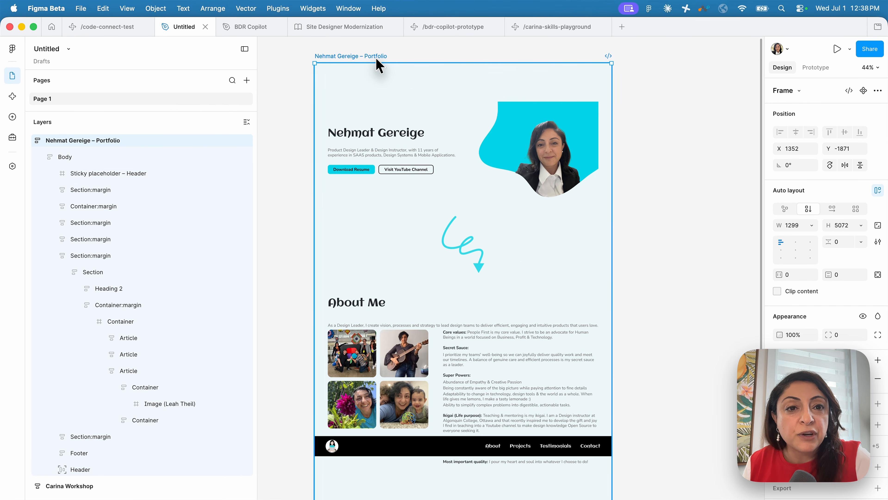
left_click(432, 193)
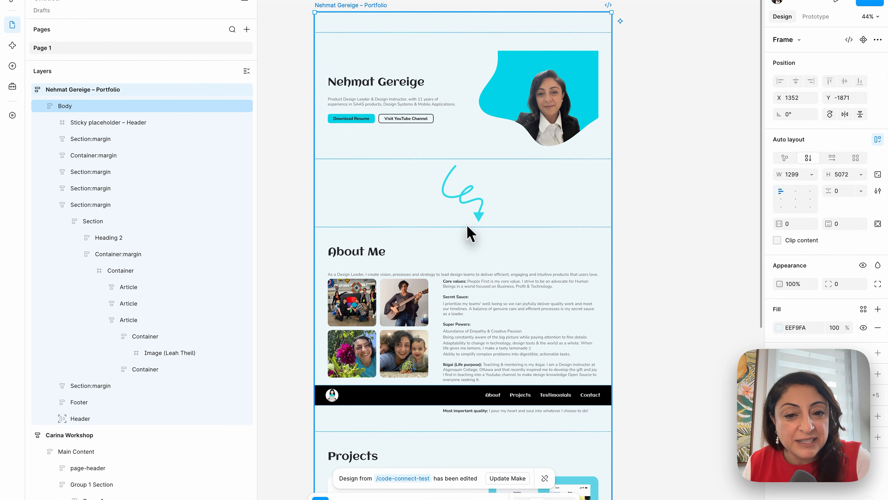
scroll(486, 375, "down", 8)
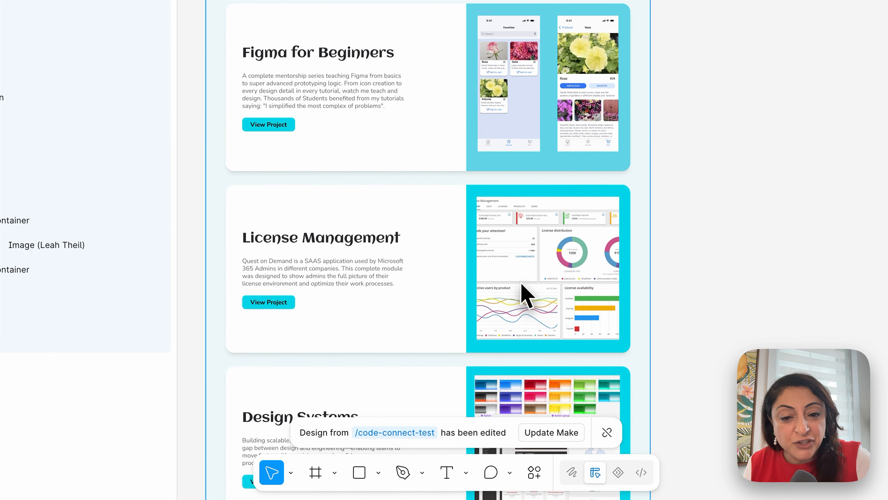
scroll(488, 376, "up", 4)
scroll(496, 335, "up", 6)
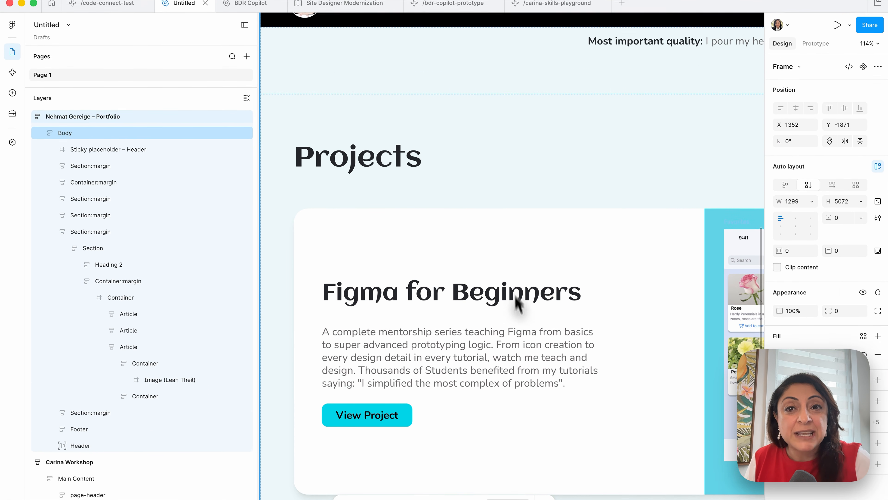
Return to the /code-connect-test file and view the console log of the preview
left_click(115, 25)
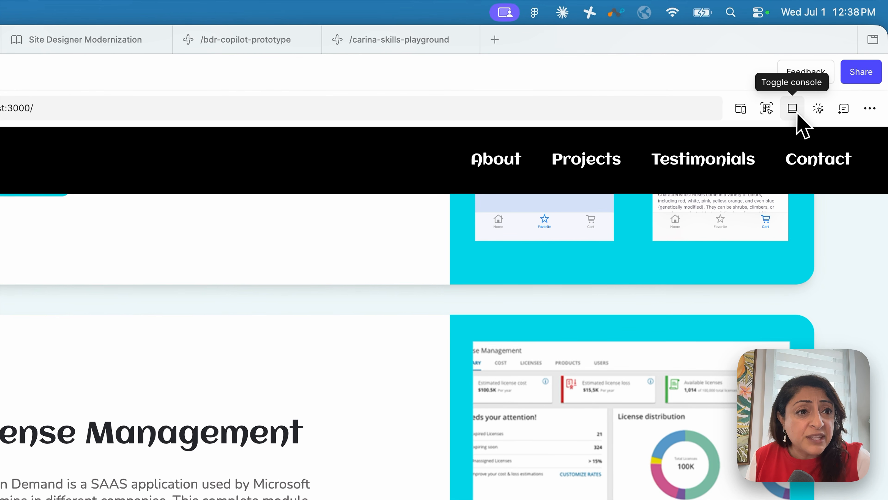
left_click(824, 73)
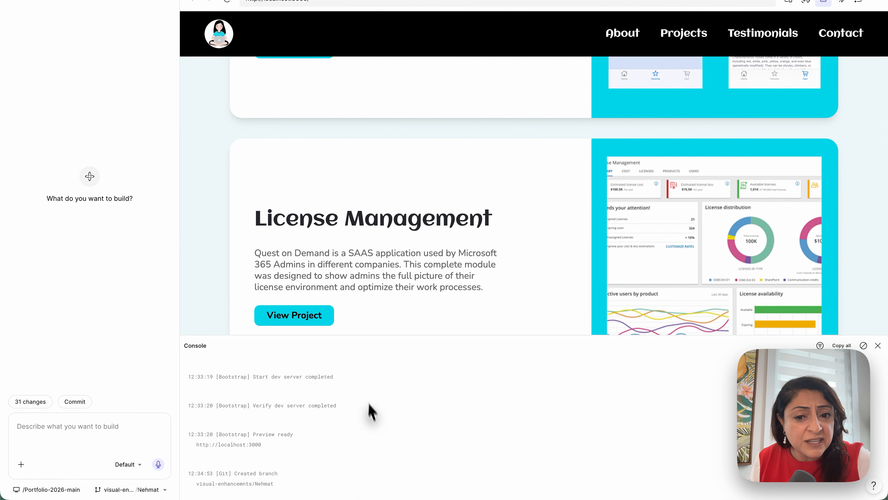
Turn on element editing in the preview, and show the page styles alongside the Figma for Beginners project card
left_click(842, 1)
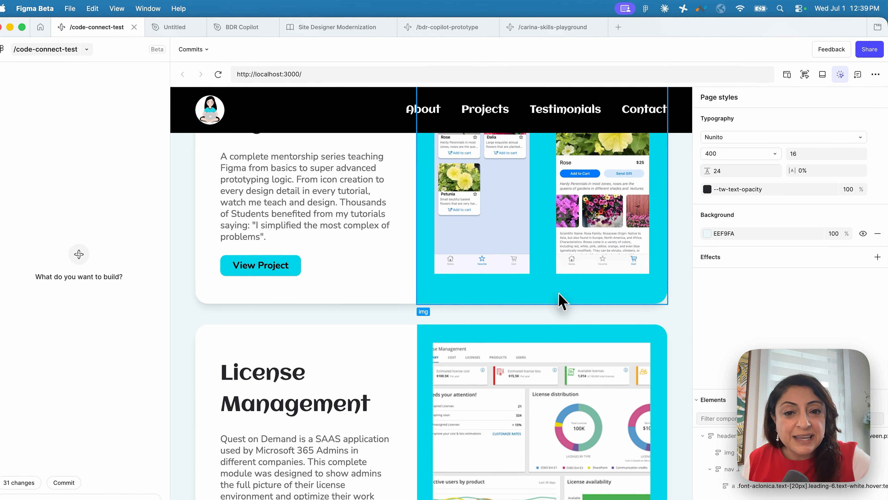
scroll(535, 280, "up", 8)
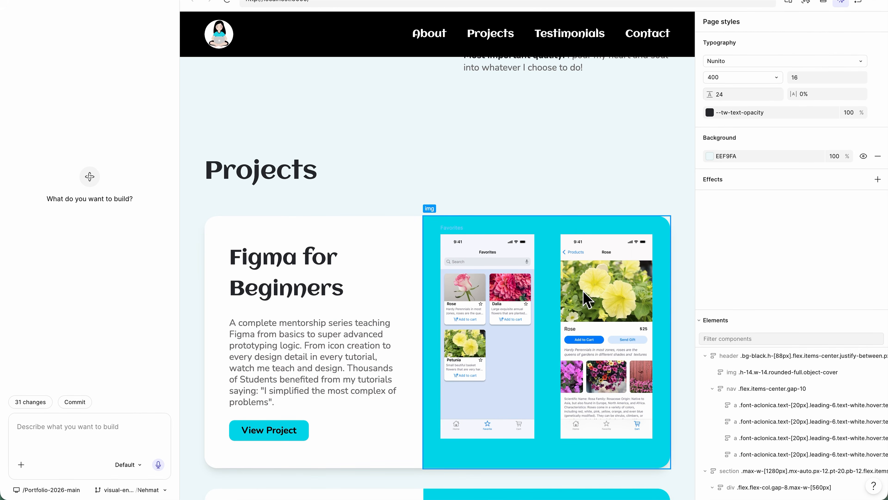
Inspect the properties of the Figma for Beginners card's image, text block and title, and of the Projects heading
left_click(587, 372)
left_click(341, 226)
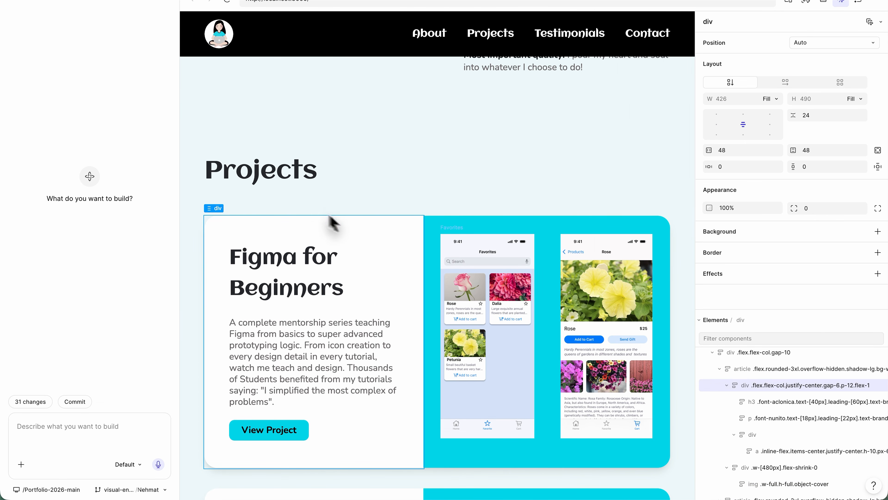
left_click(267, 180)
scroll(285, 77, "up", 2)
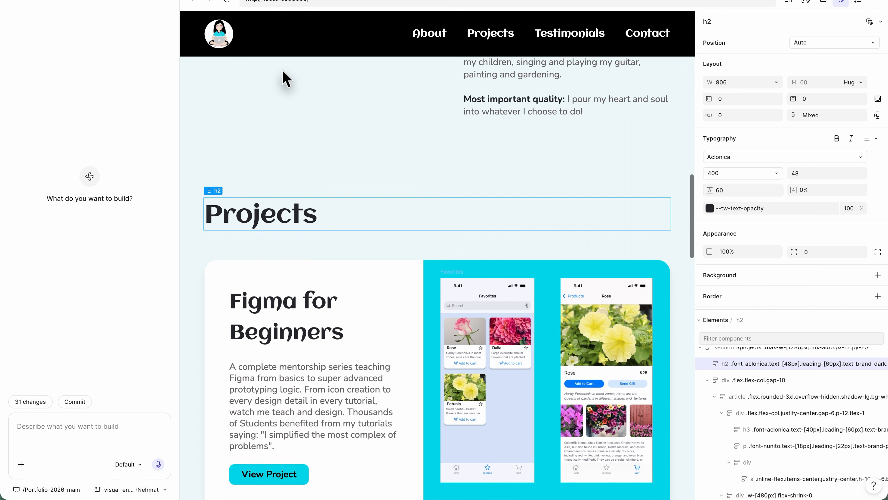
scroll(282, 70, "up", 4)
scroll(283, 70, "down", 6)
left_click(275, 208)
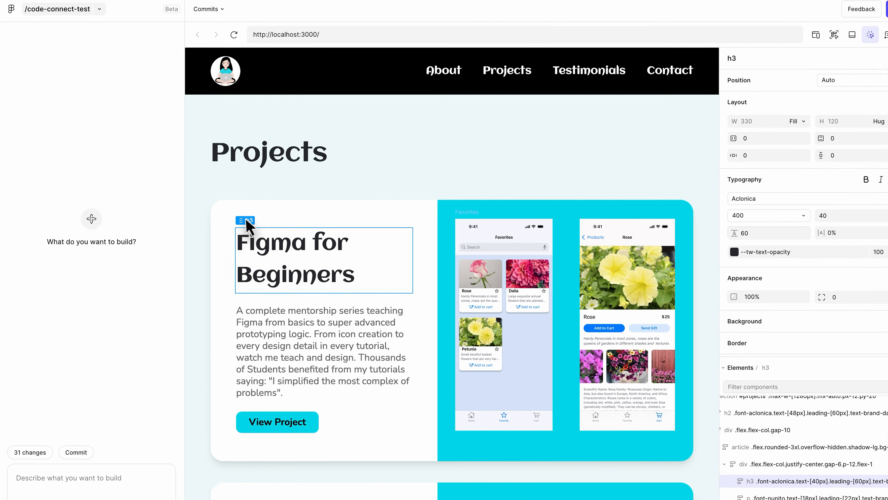
Set the font of the Figma for Beginners description to Nuosu SIL
left_click_drag(249, 226, 240, 360)
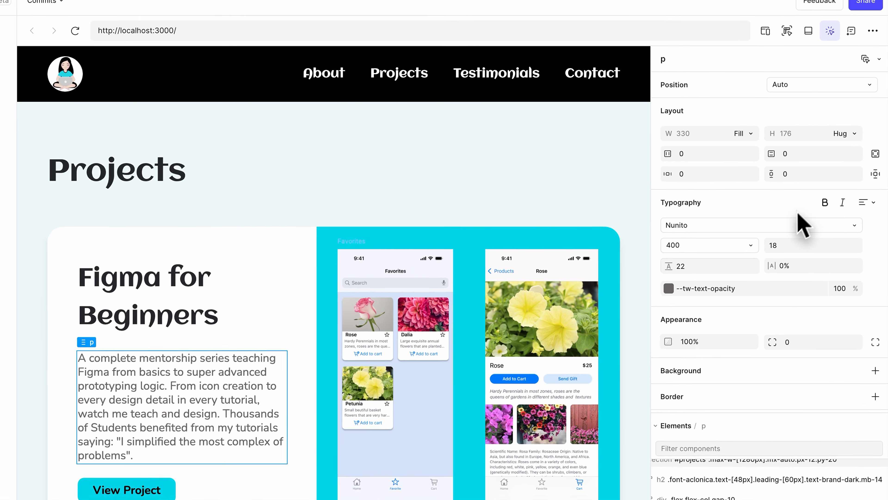
left_click(801, 201)
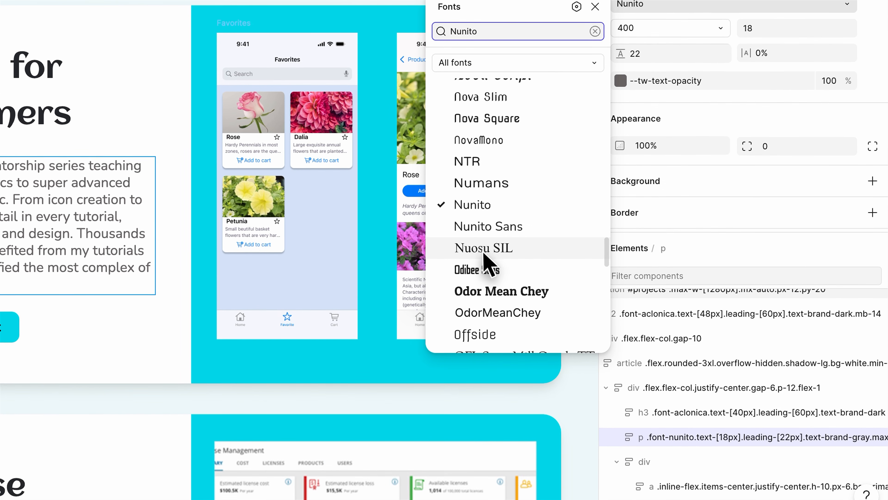
left_click(484, 257)
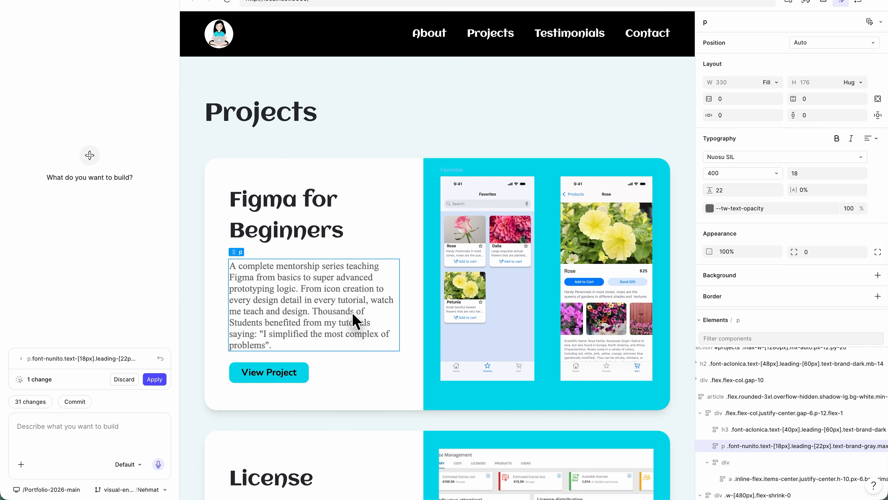
Undo and redo the description's font change, and discard the pending change
key("super+z")
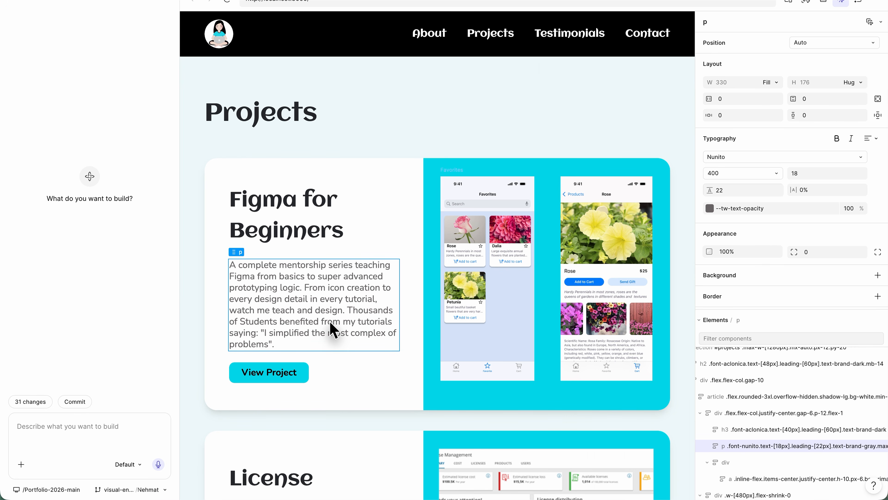
key("super+shift+z")
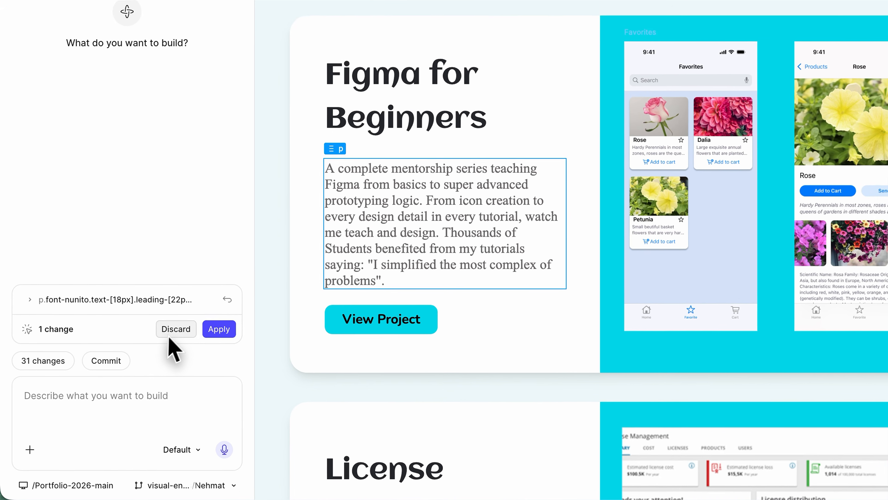
left_click(124, 378)
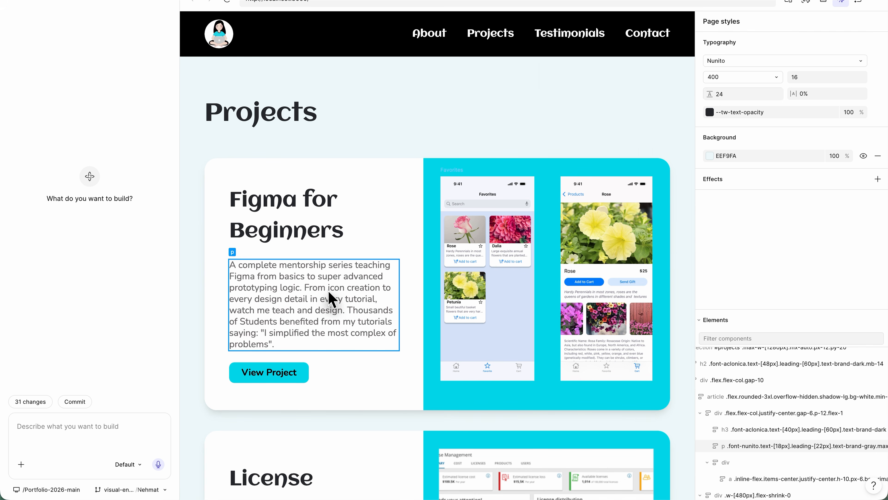
Look at the variables offered for the page font, and examine the Carina font variables in the /carina-skills-playground file
left_click(783, 61)
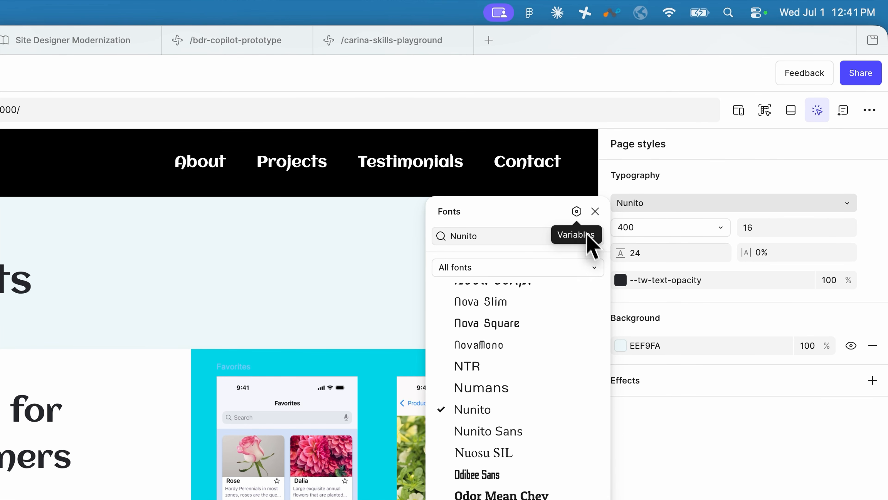
left_click(577, 211)
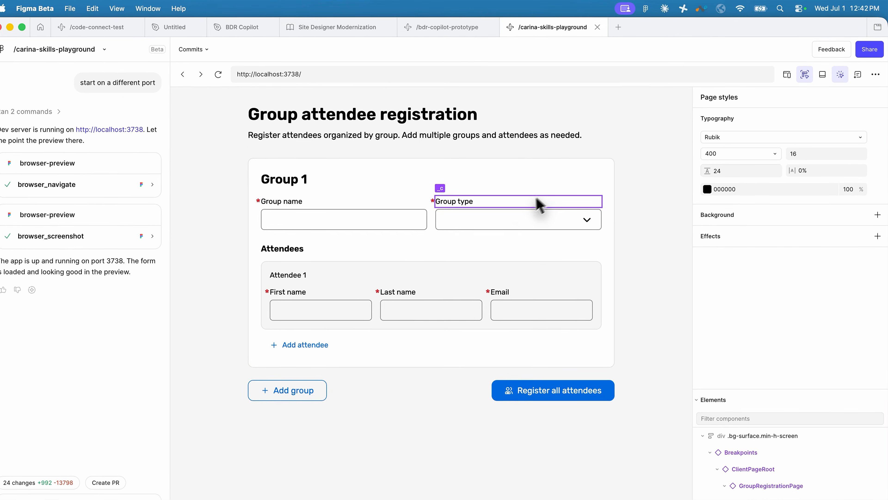
left_click(559, 176)
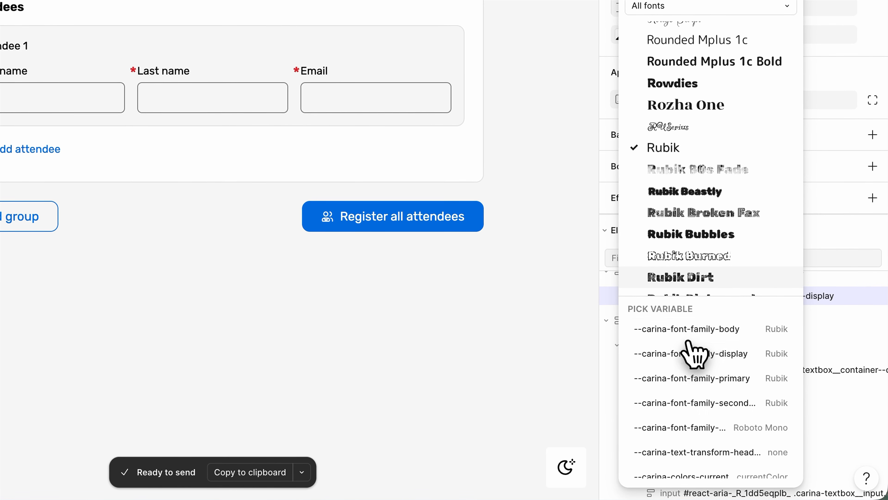
scroll(689, 346, "down", 3)
scroll(694, 334, "up", 3)
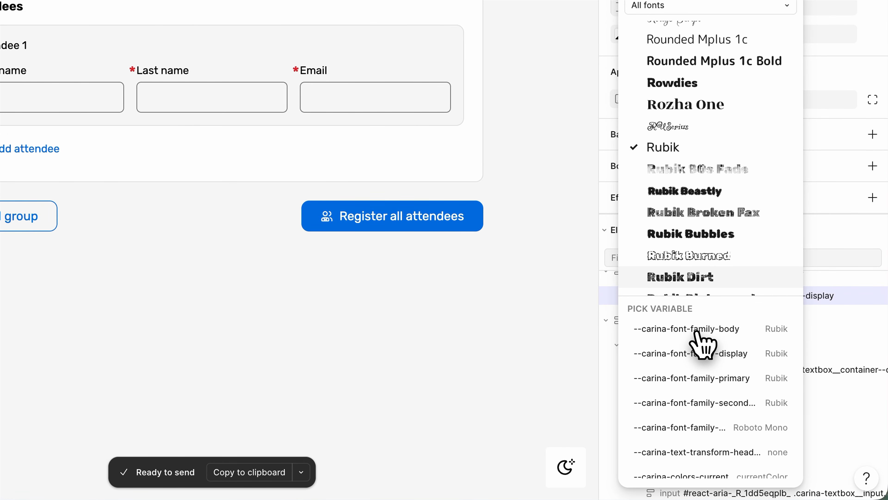
scroll(721, 387, "down", 1)
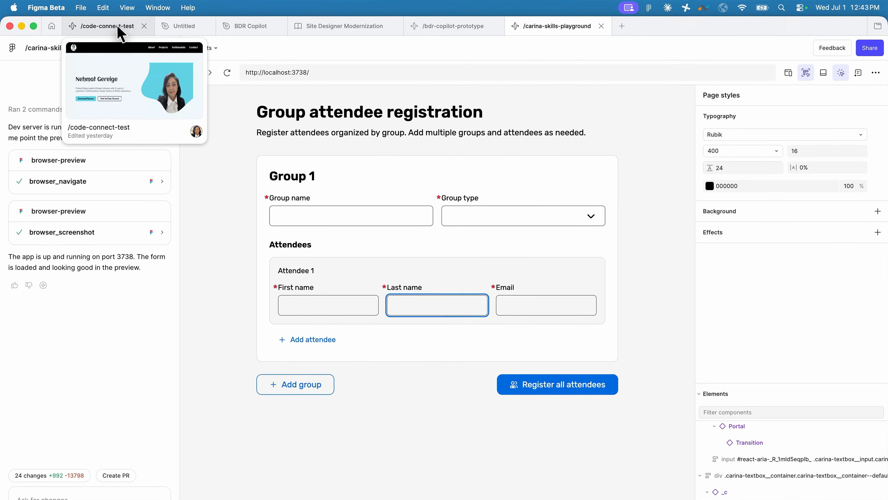
Back in the /code-connect-test file, move the View Project button above the Figma for Beginners description and set its background to the --tw-ring-color variable
left_click(117, 27)
left_click(546, 188)
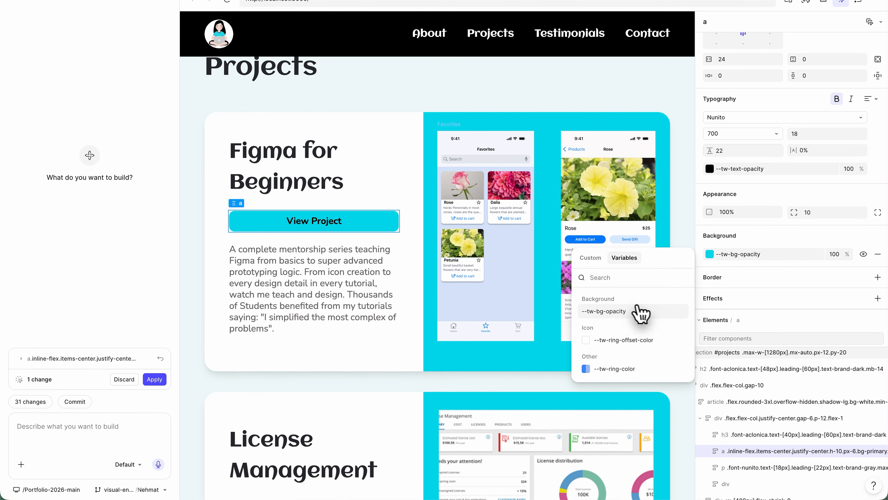
left_click(636, 307)
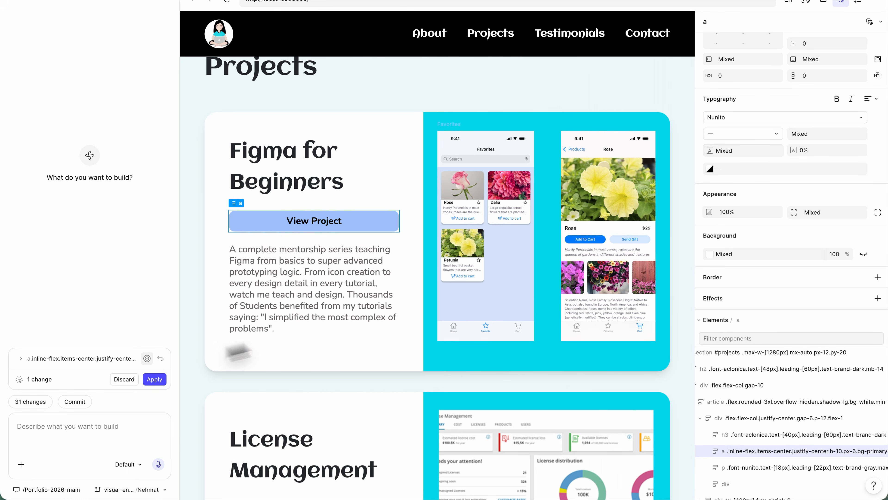
Change the label of the Figma for Beginners card's button to "View Design System"
left_click(260, 331)
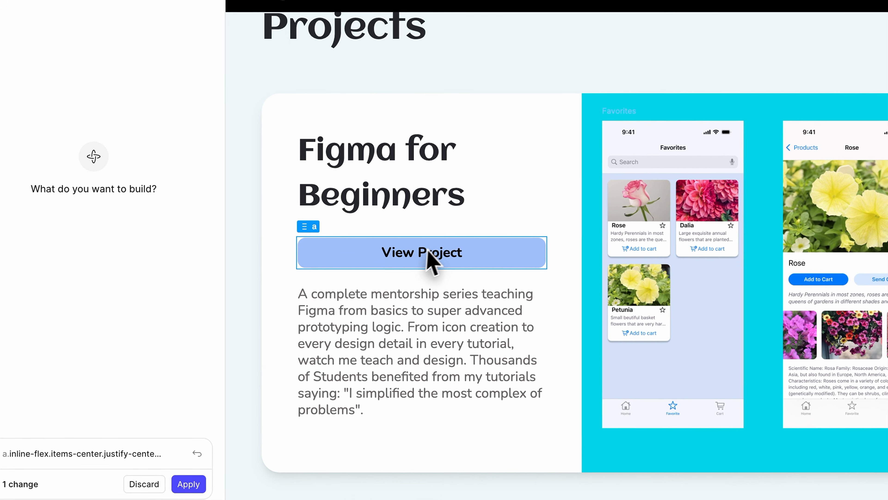
double_click(388, 238)
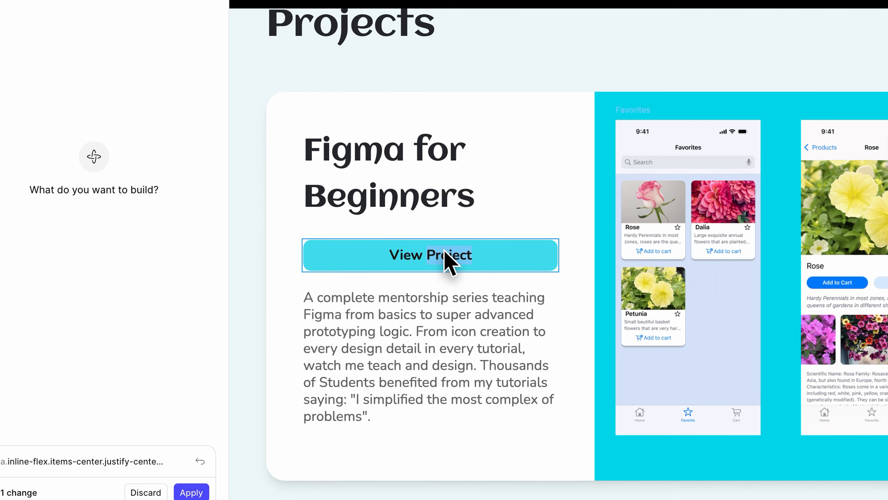
type("Design S")
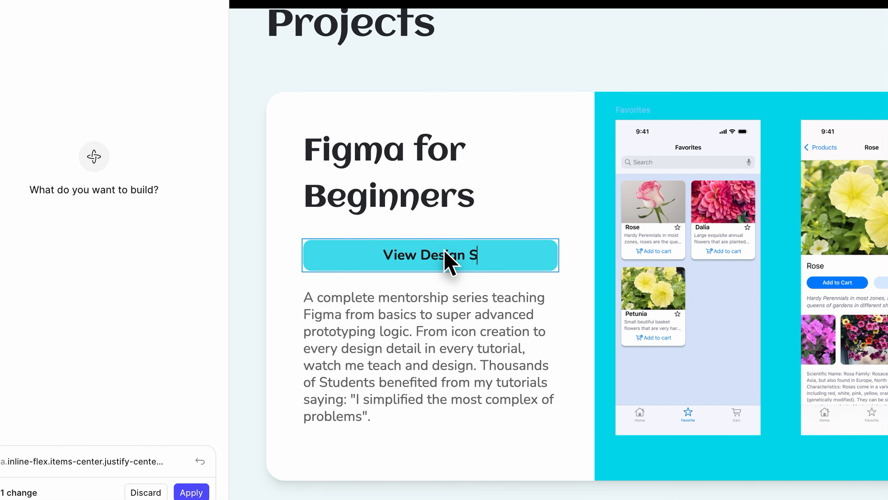
type("ystem")
left_click(575, 305)
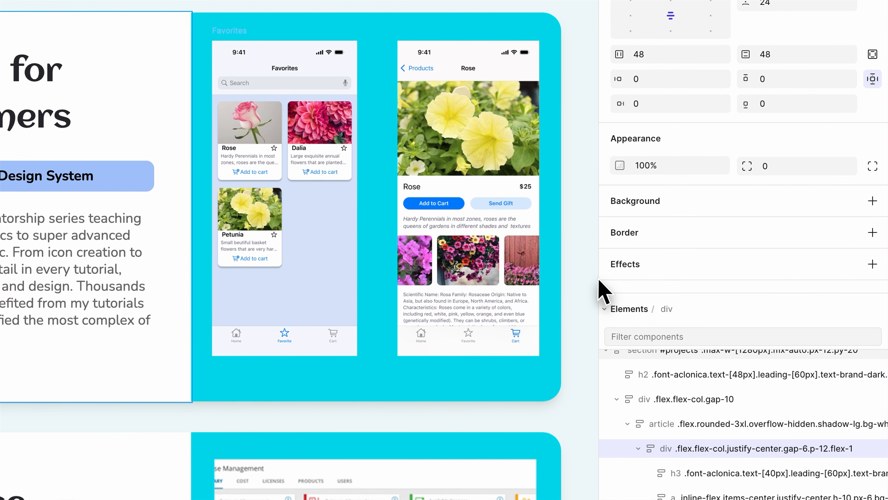
Enlarge the properties panel and the Elements list, and inspect the first project card's article and its parent div
left_click_drag(601, 288, 491, 244)
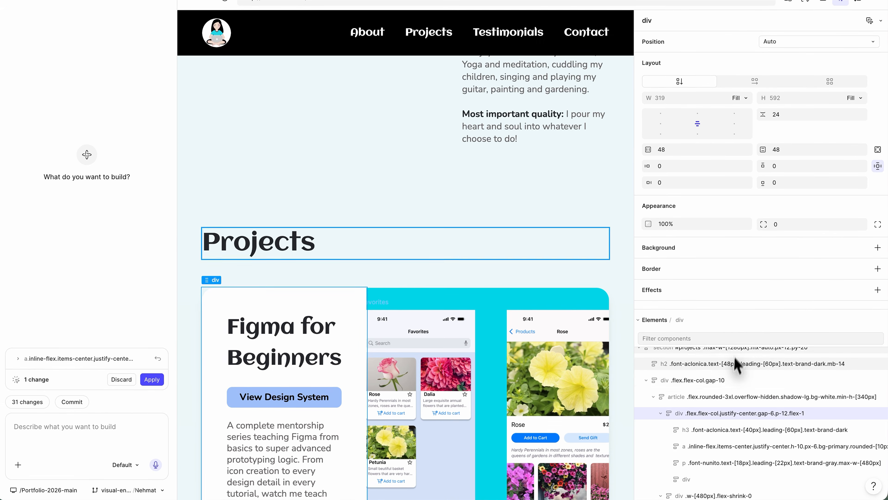
left_click_drag(708, 310, 728, 229)
left_click(672, 316)
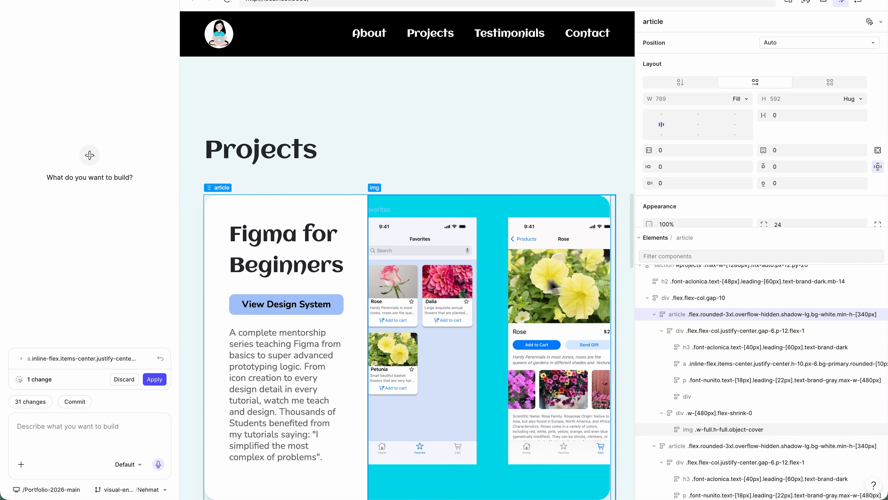
left_click(675, 298)
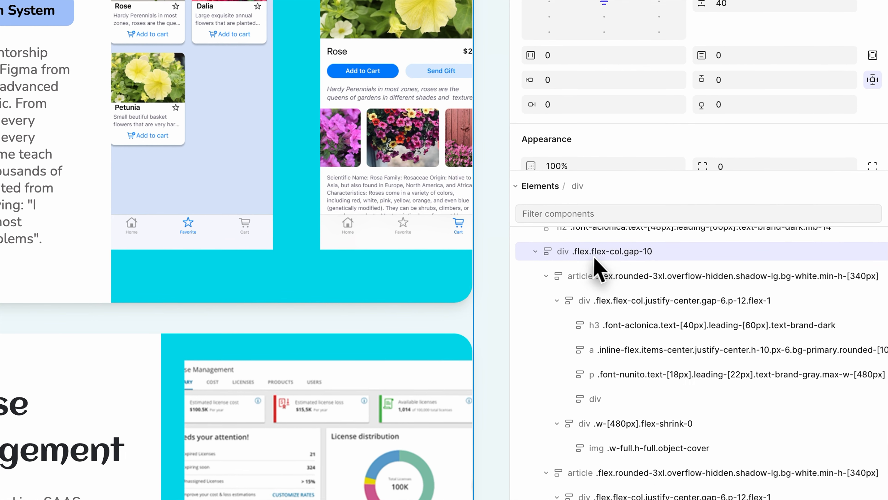
Add a 1 px solid black border and a drop shadow to the Figma for Beginners card's image
left_click(546, 276)
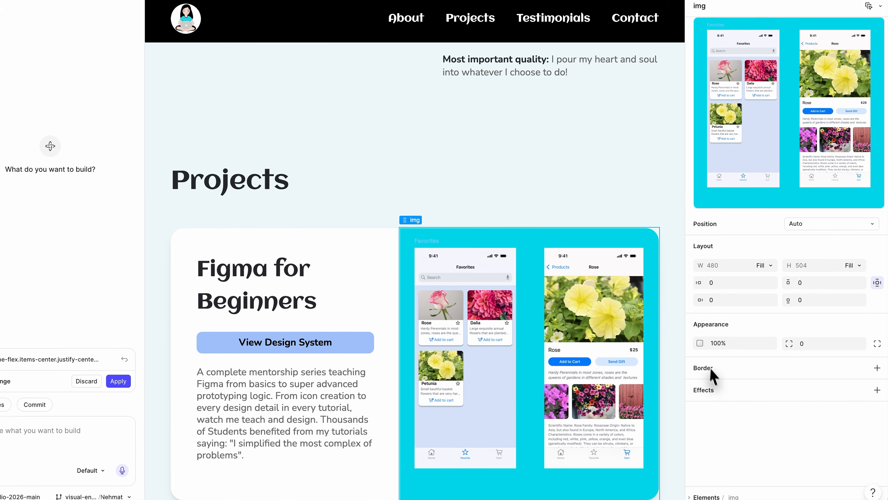
left_click(878, 366)
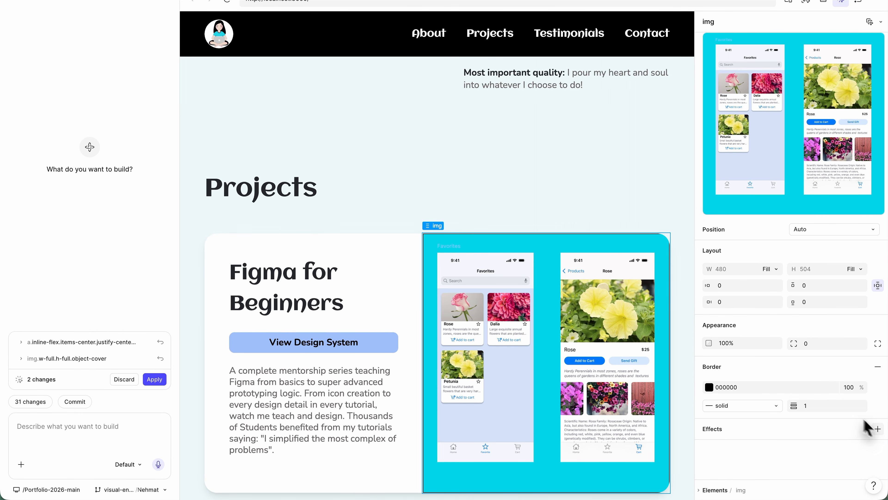
left_click(878, 429)
left_click(765, 449)
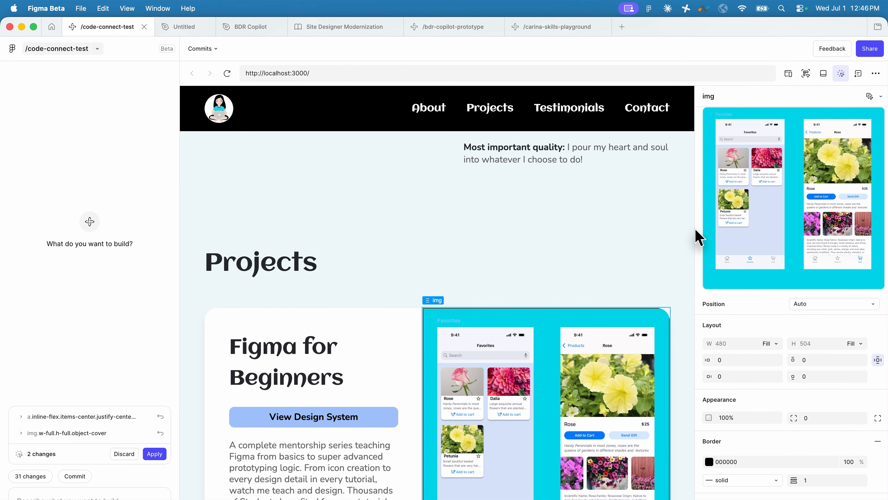
Widen the properties panel to narrow the preview, and look over the License Management card below
left_click_drag(696, 230, 658, 228)
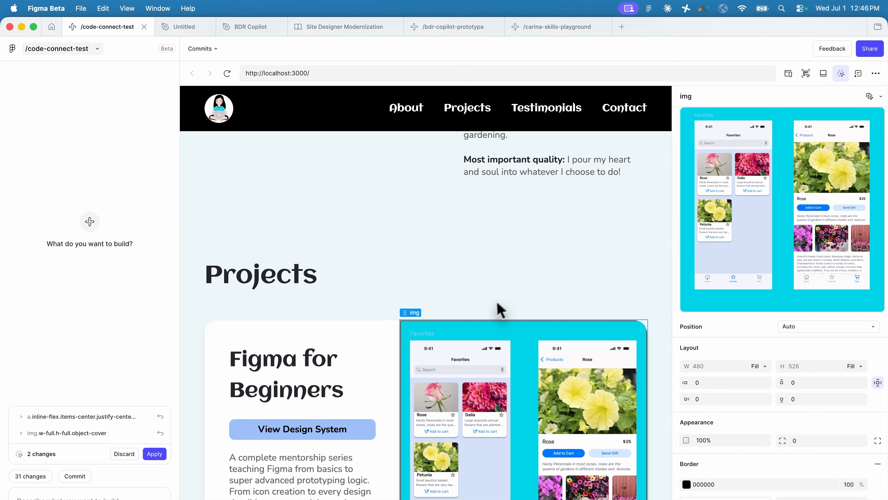
scroll(502, 308, "down", 10)
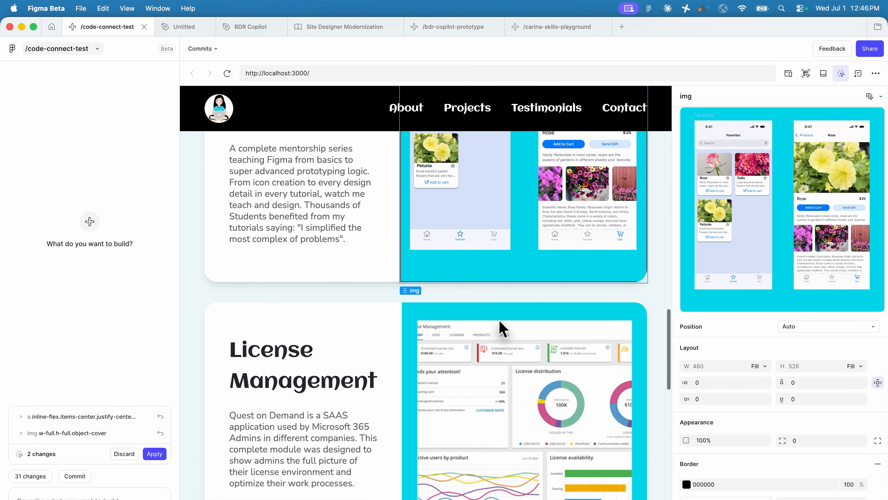
scroll(500, 327, "down", 2)
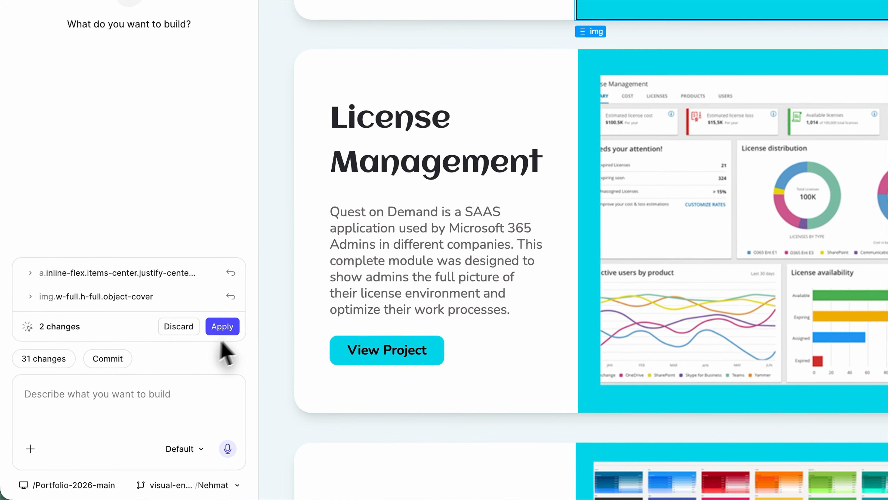
Apply the two pending changes to the code, and widen the preview around the first project card
left_click(227, 328)
scroll(704, 275, "up", 1)
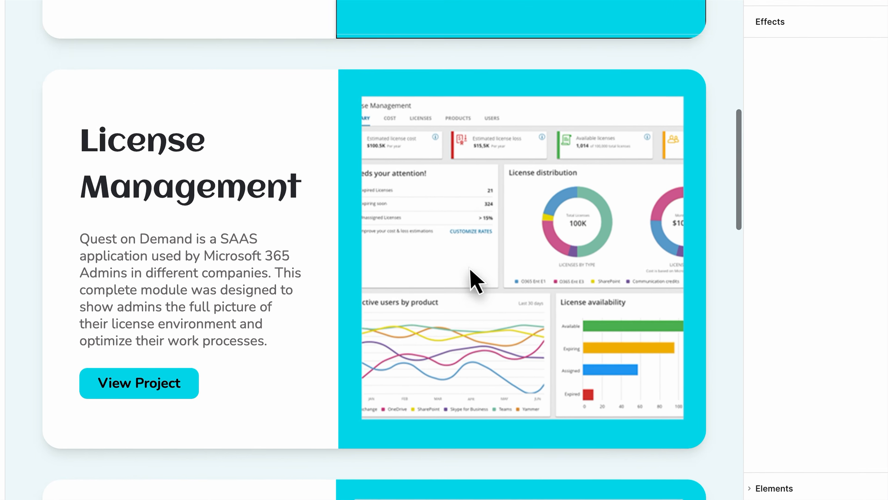
scroll(471, 268, "up", 10)
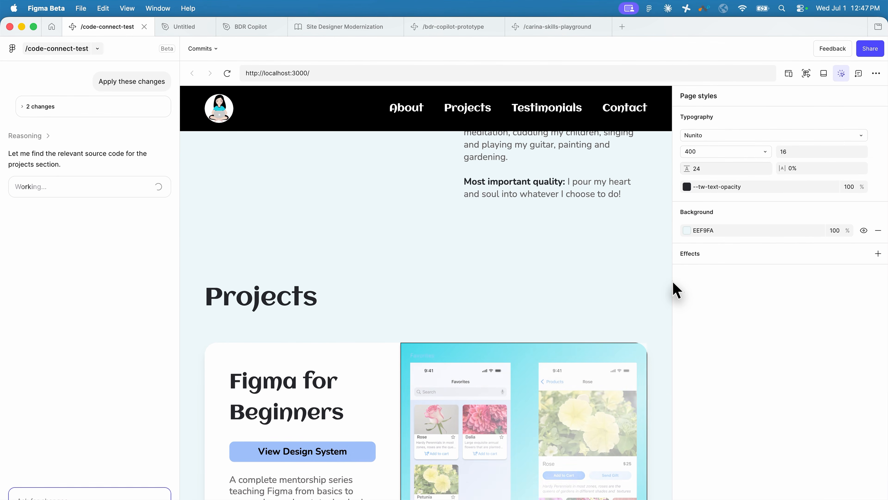
left_click_drag(673, 284, 744, 275)
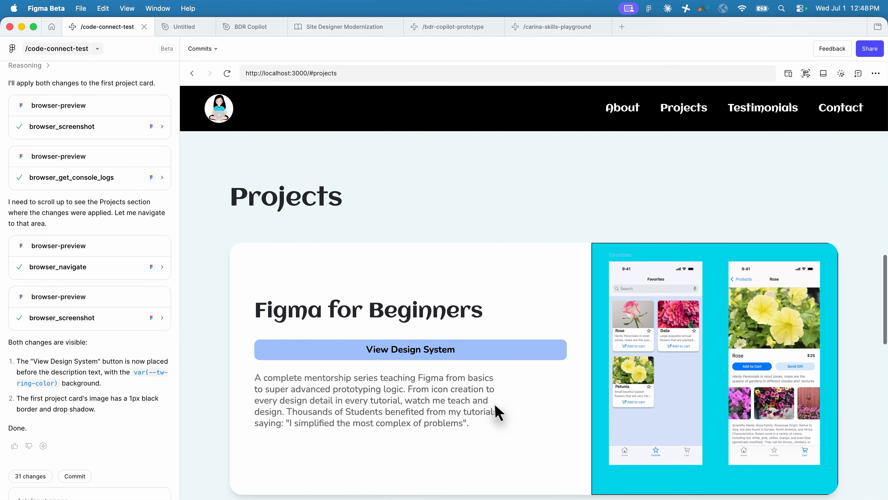
Turn on annotating for the agent and open blank annotations on the Figma for Beginners card and the Testimonials heading
scroll(495, 404, "down", 3)
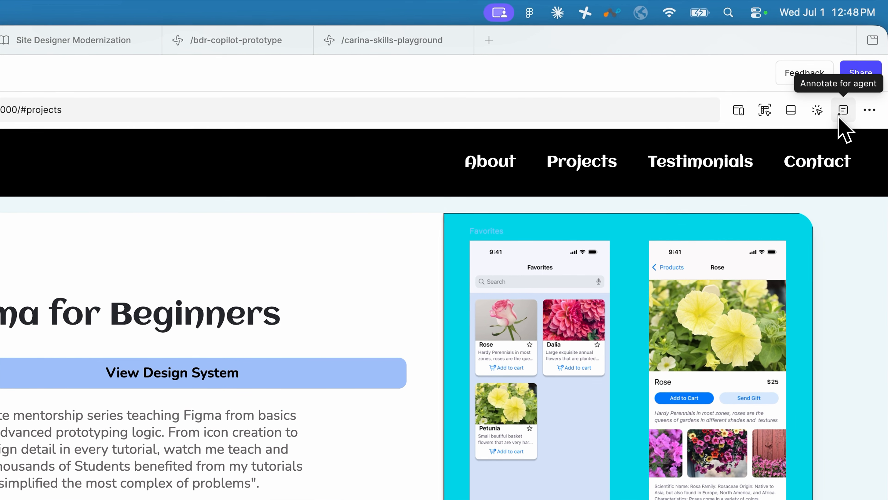
left_click(844, 111)
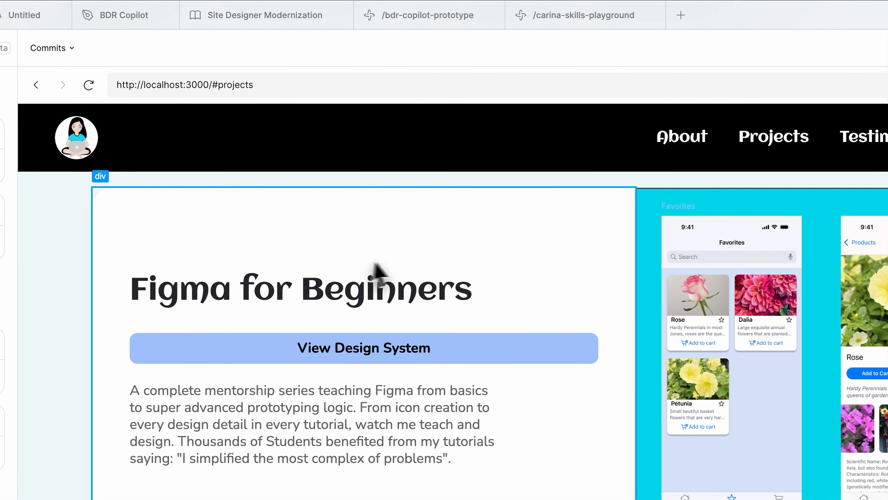
left_click(208, 280)
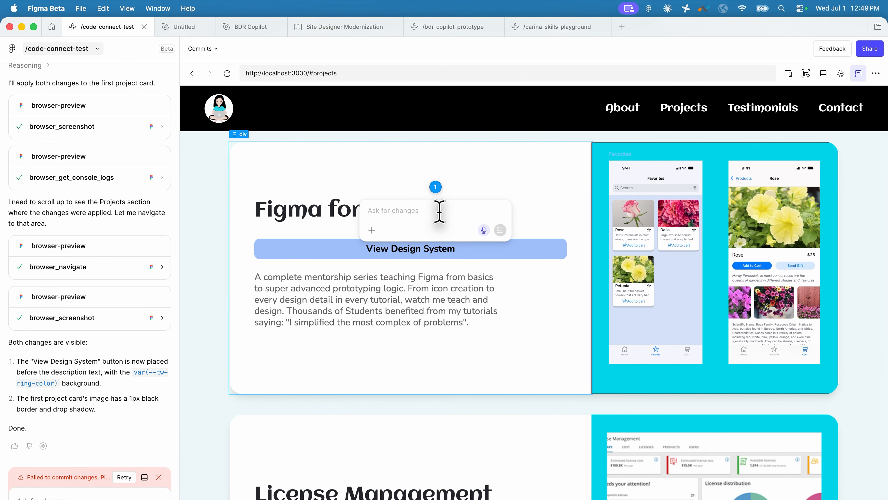
scroll(407, 377, "down", 15)
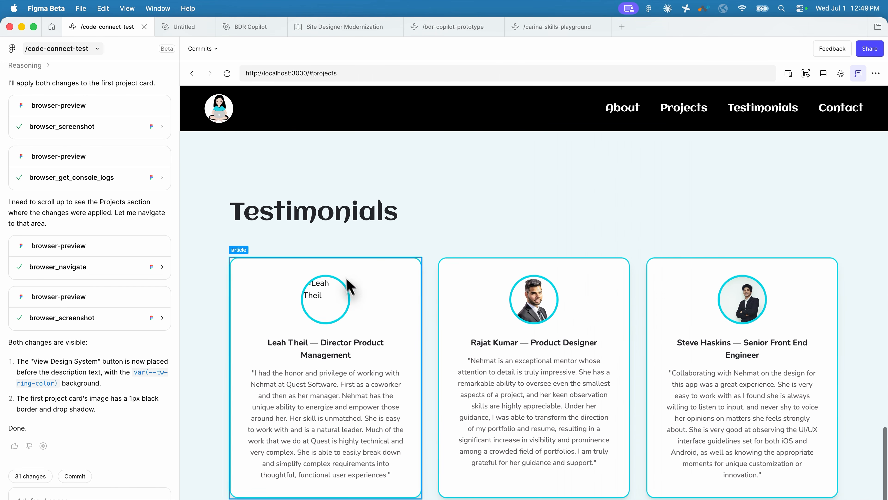
left_click(375, 214)
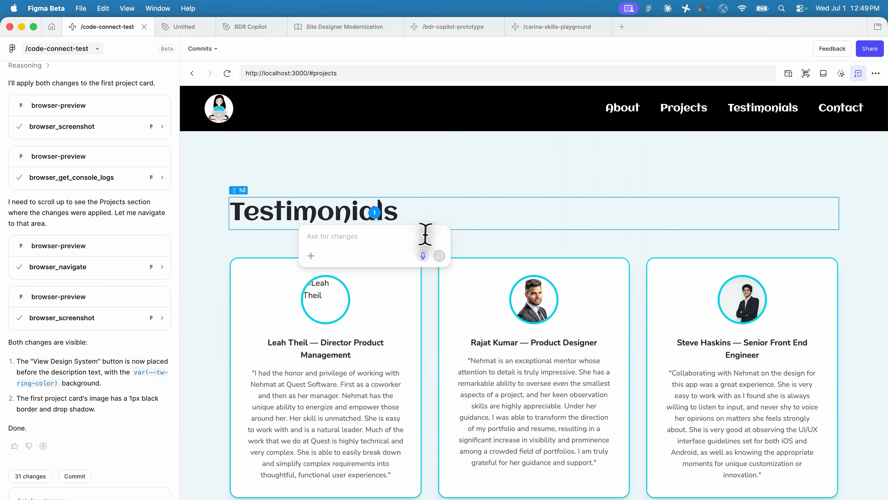
Annotate the arrow above About Me with "add a more vibrant animation to this arrow to prompt my user to navigate down."
left_click(627, 234)
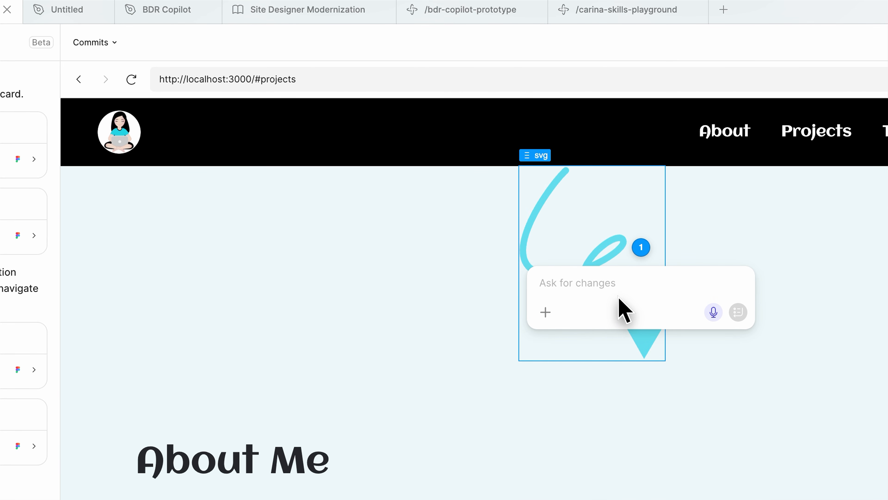
type("add a more vibrant animation to this arrow to prompt my user to navigate down.")
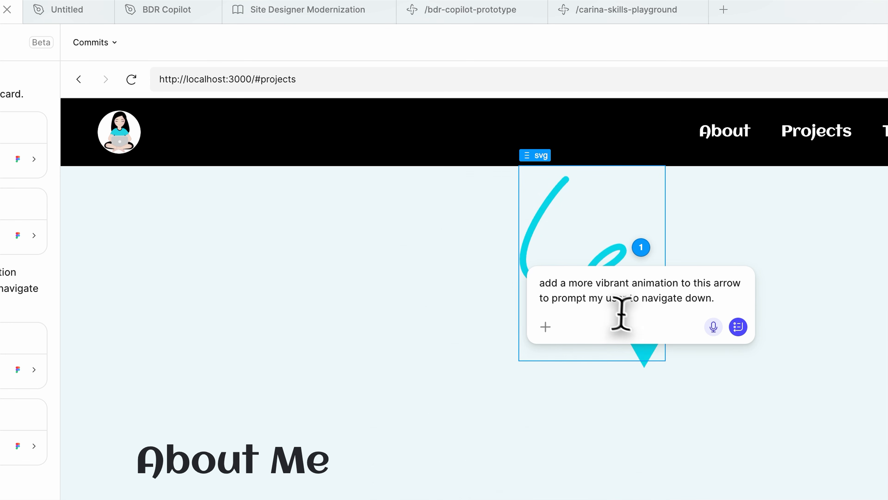
left_click(739, 327)
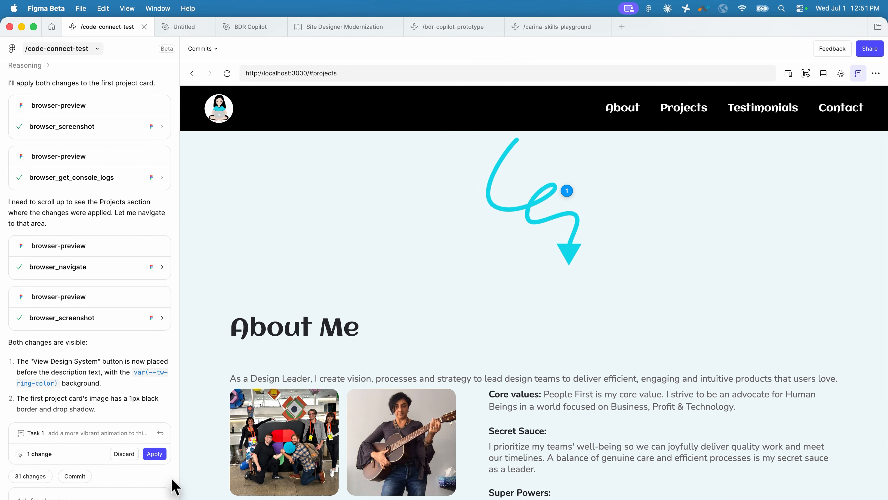
Annotate the About Me section with "change the placement of the images to be more dynamic"
scroll(440, 297, "down", 3)
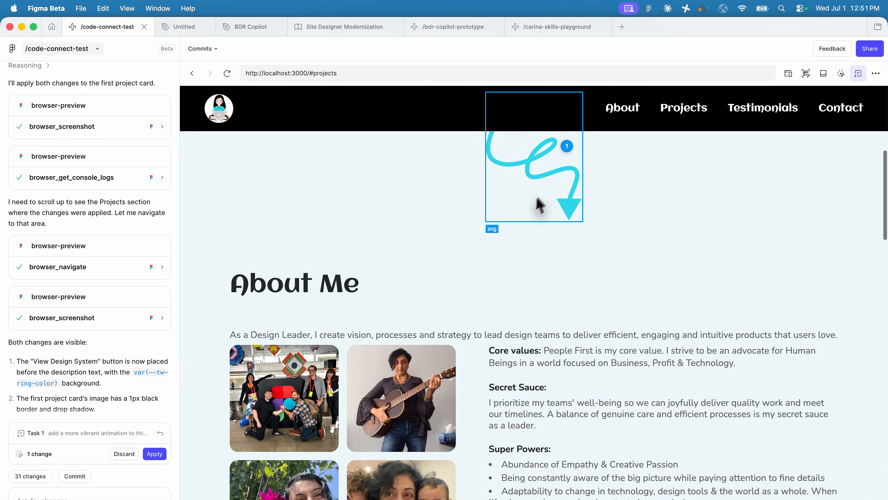
scroll(511, 315, "down", 3)
scroll(512, 314, "up", 2)
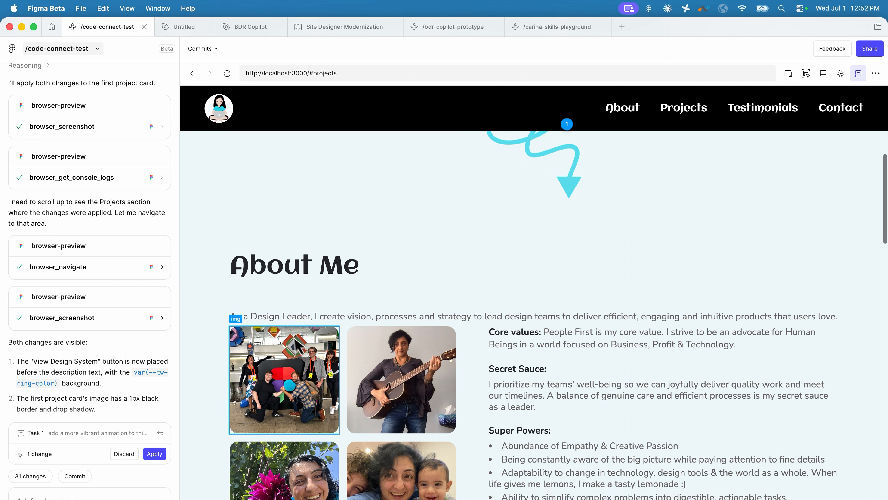
left_click(379, 224)
type("change the placement of the images to be more dynamic")
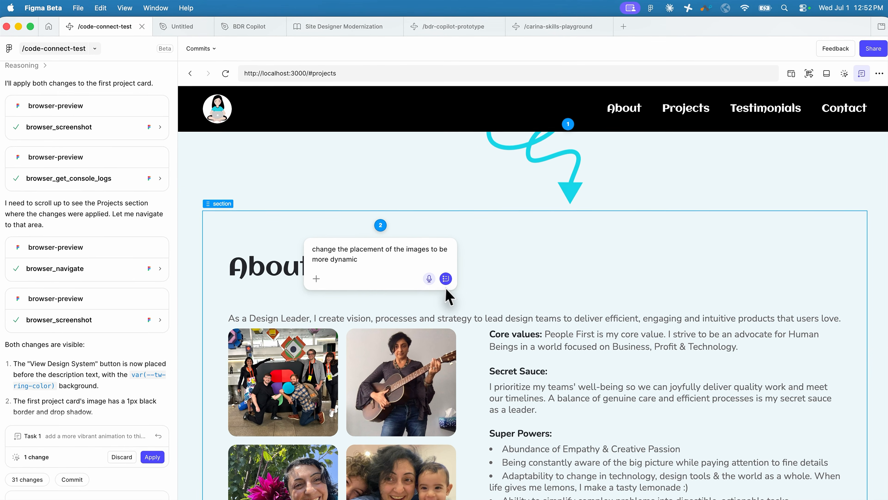
left_click(446, 279)
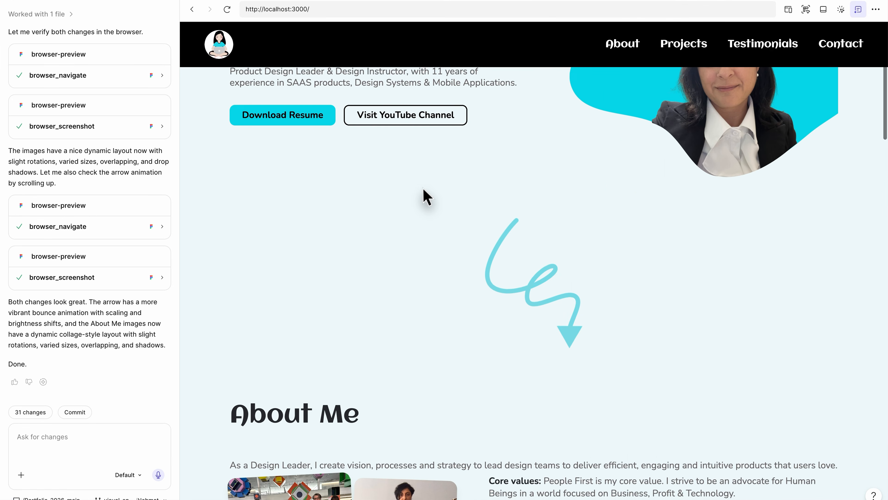
Review the arrow's animation, the About Me image layout and the project cards in the preview
scroll(756, 353, "down", 2)
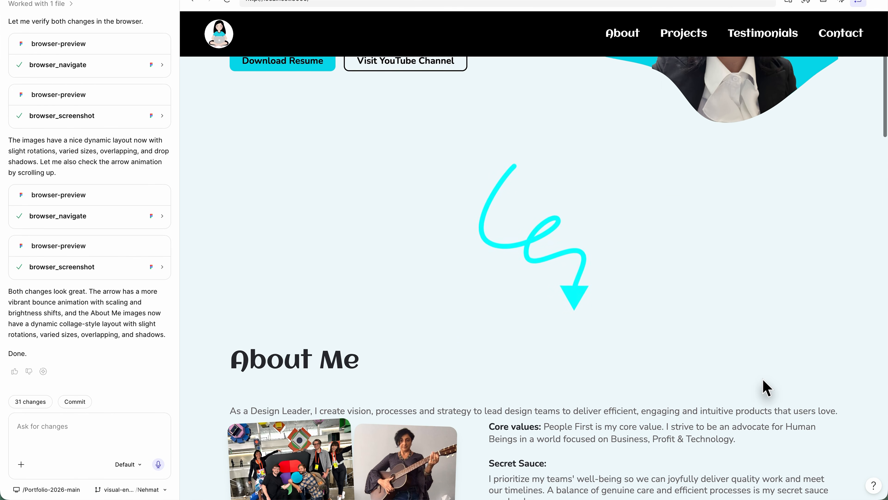
scroll(764, 387, "down", 1)
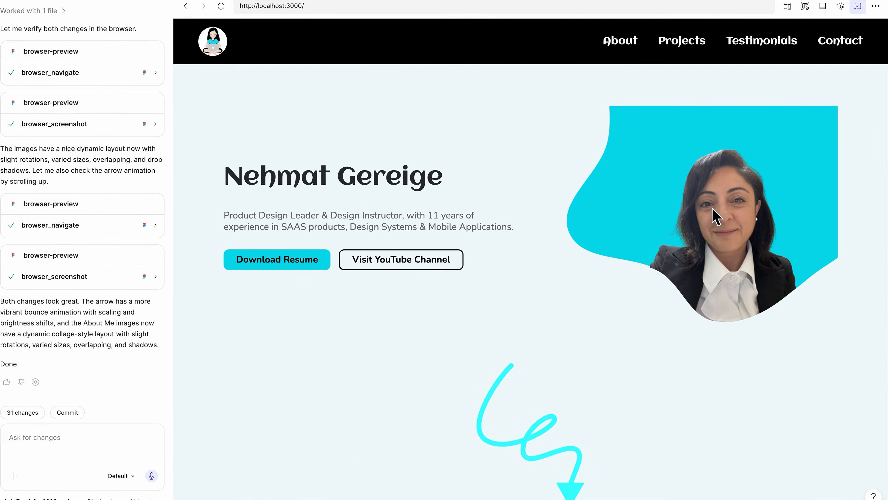
scroll(715, 216, "down", 8)
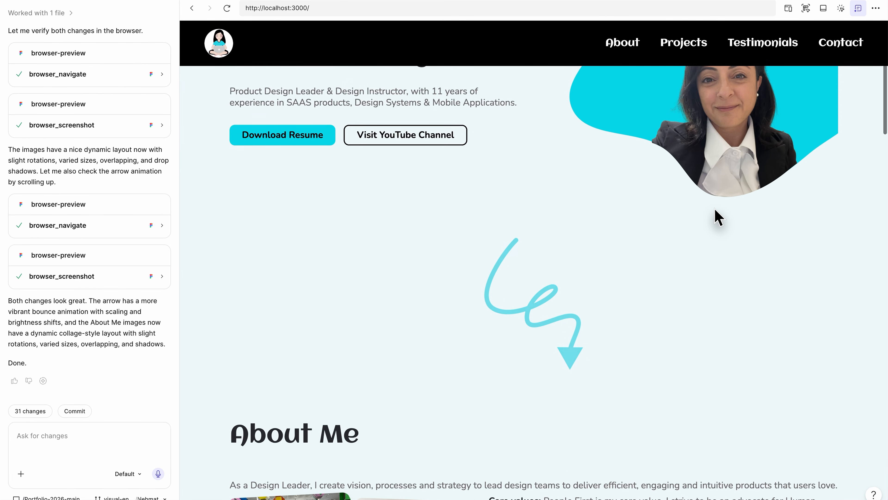
scroll(717, 215, "down", 10)
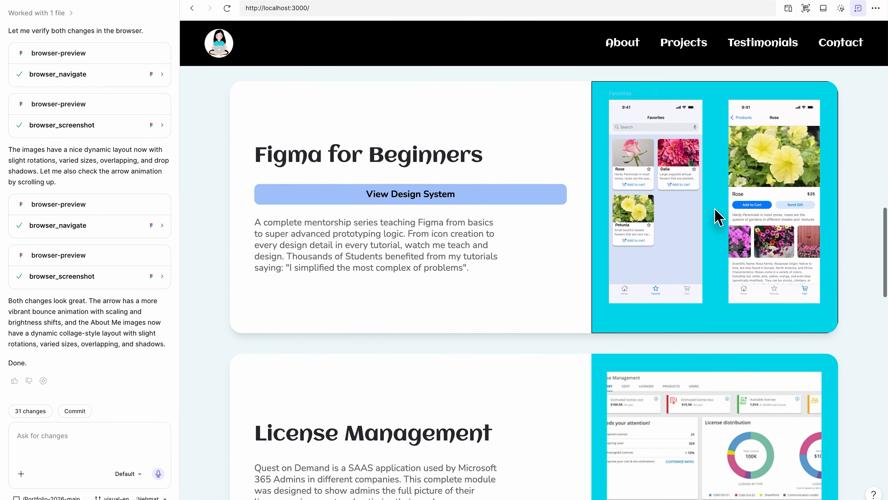
scroll(720, 215, "up", 8)
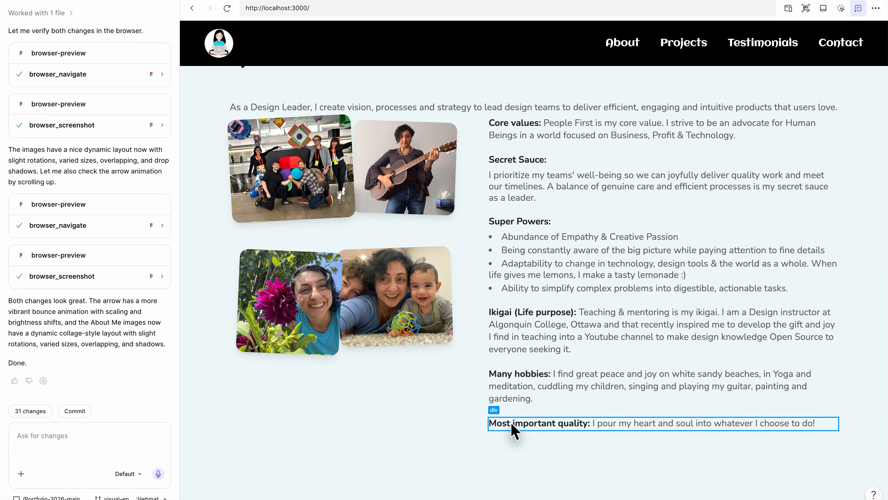
Show the preview's developer tools and inspect the guitar image in the About Me section
left_click(881, 8)
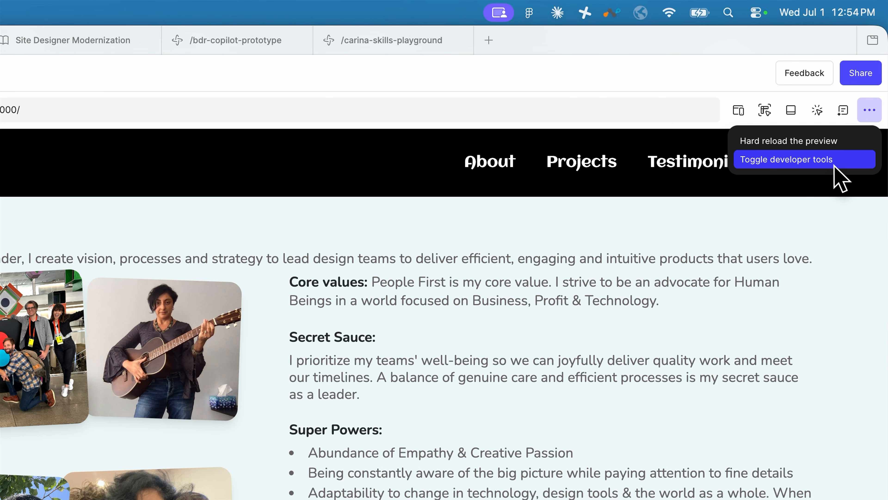
left_click(821, 167)
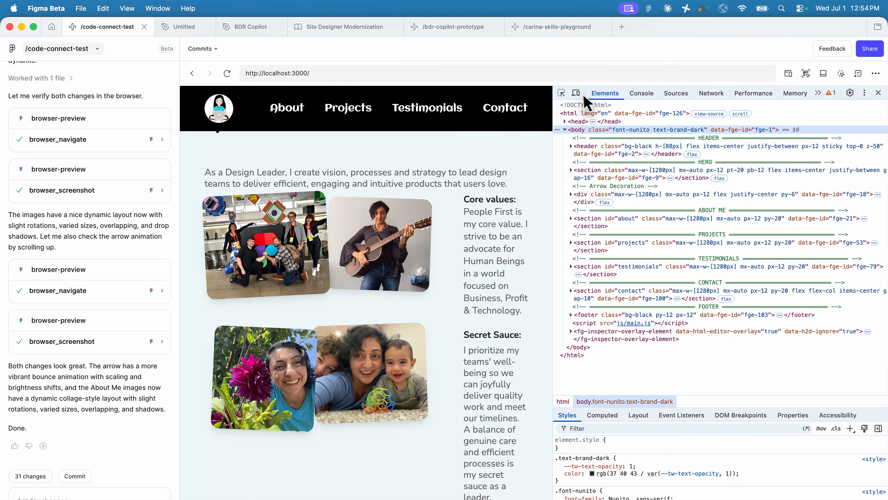
left_click(562, 94)
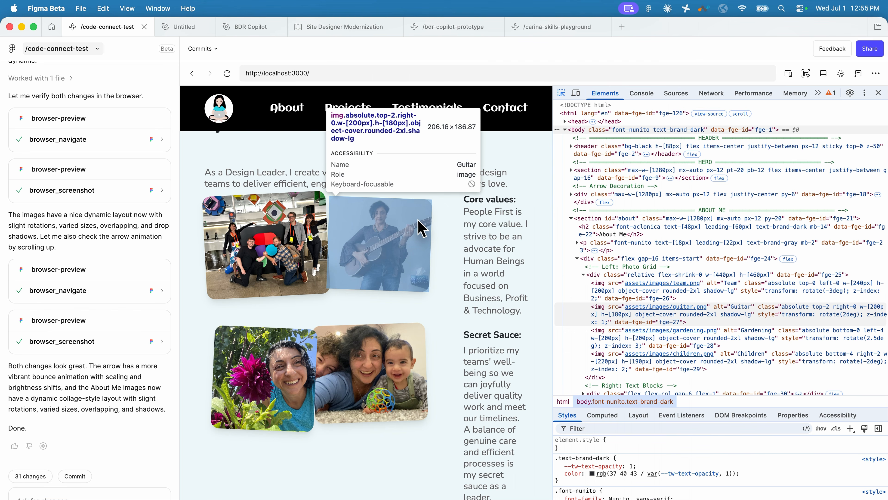
left_click(419, 226)
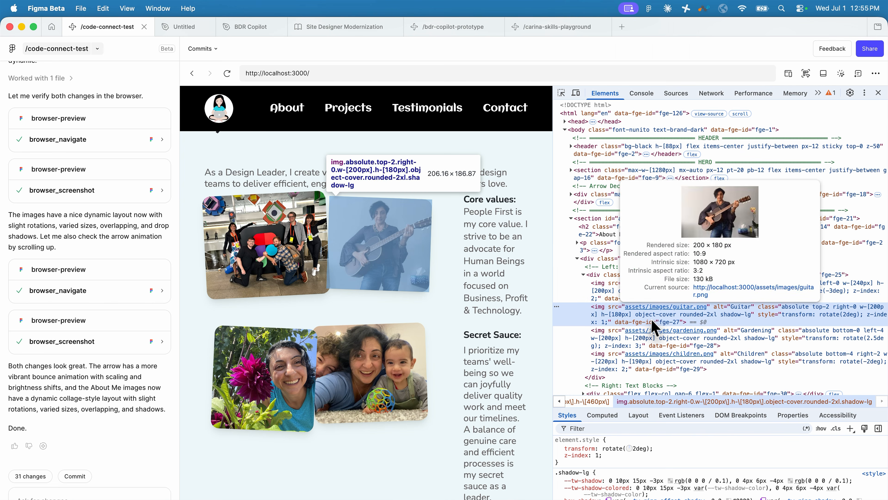
Switch to the /carina-skills-playground project, examine the Group 1 card's markup and styles in the developer tools, and close them
left_click(560, 29)
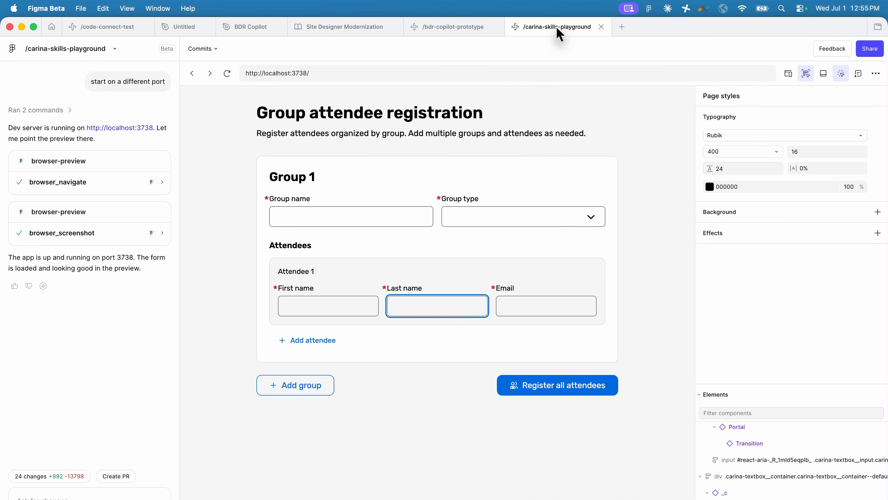
left_click(522, 226)
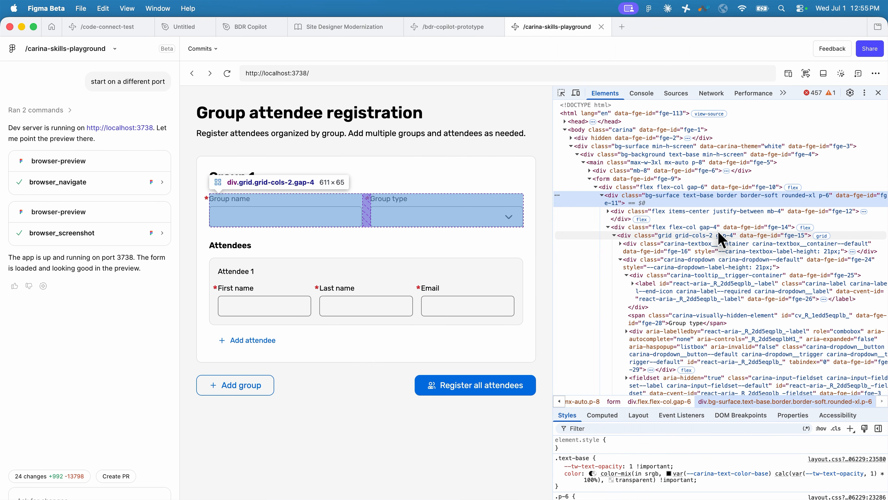
scroll(718, 232, "down", 3)
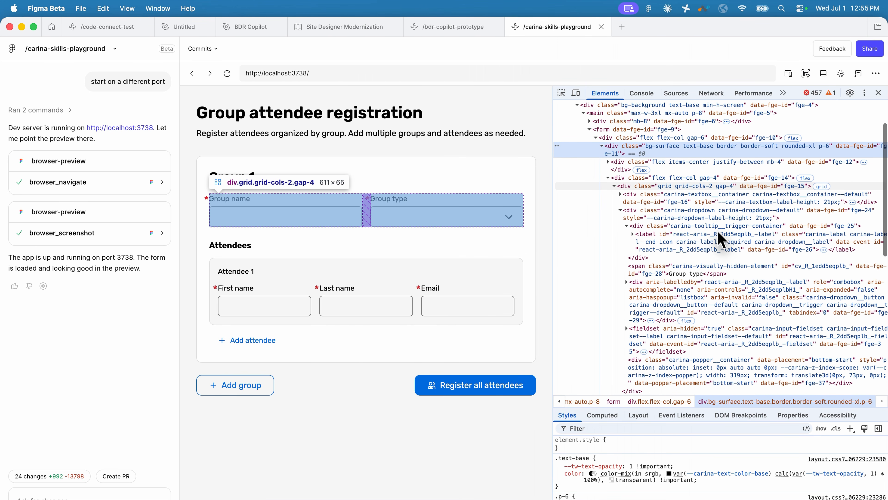
scroll(704, 257, "down", 4)
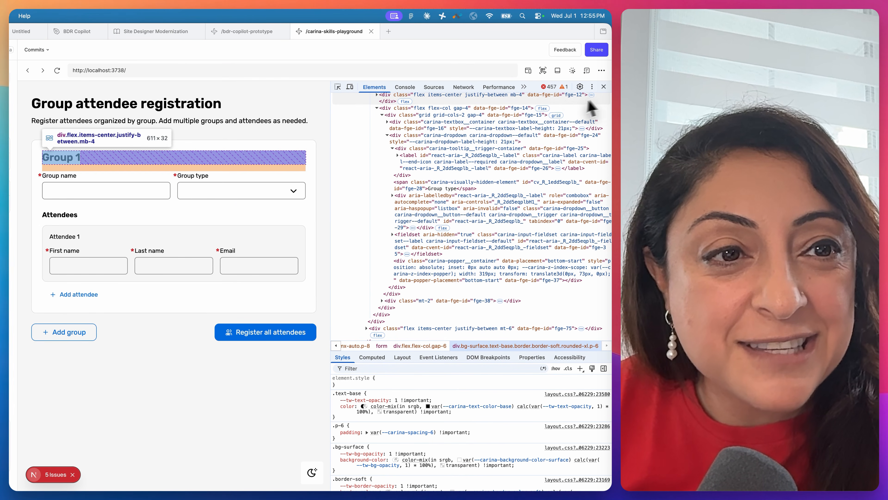
scroll(402, 422, "down", 2)
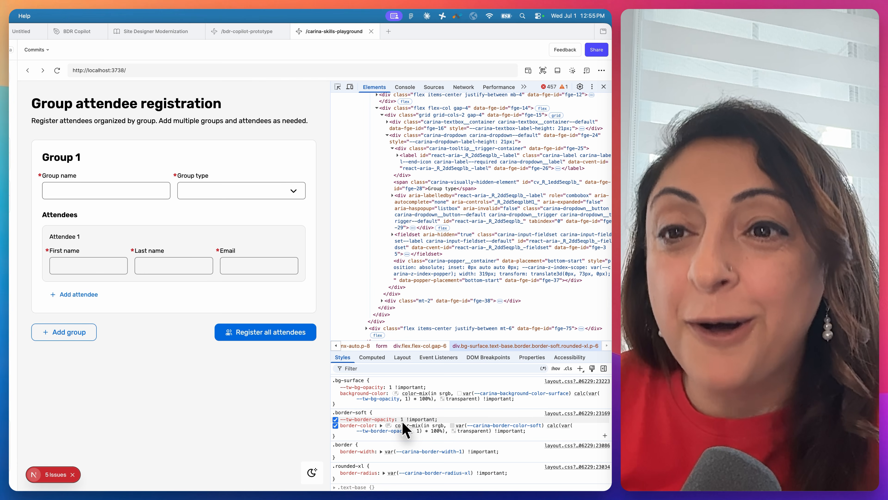
left_click(604, 86)
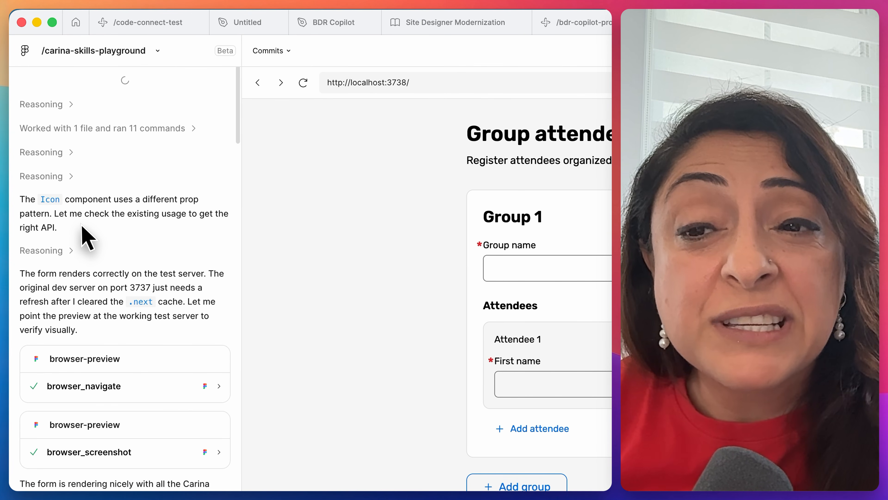
Read through the agent's chat history on building the group attendee registration form with Carina components
scroll(86, 234, "down", 5)
scroll(86, 234, "down", 15)
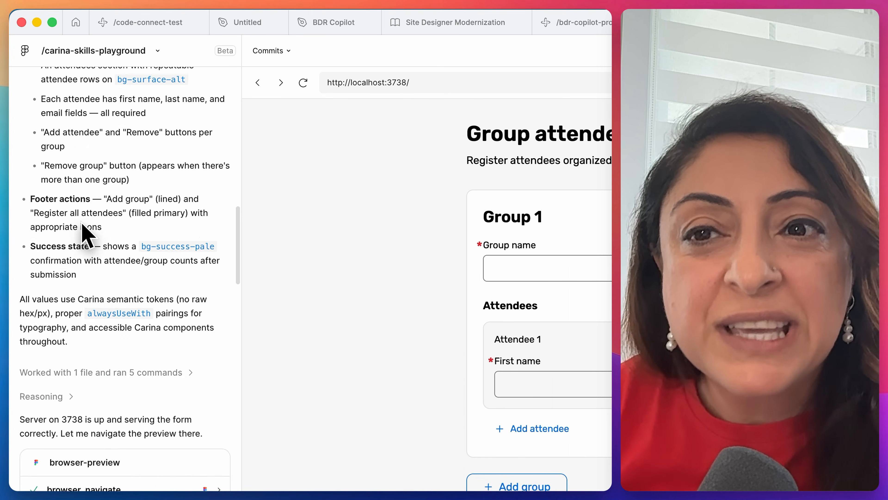
scroll(85, 234, "down", 10)
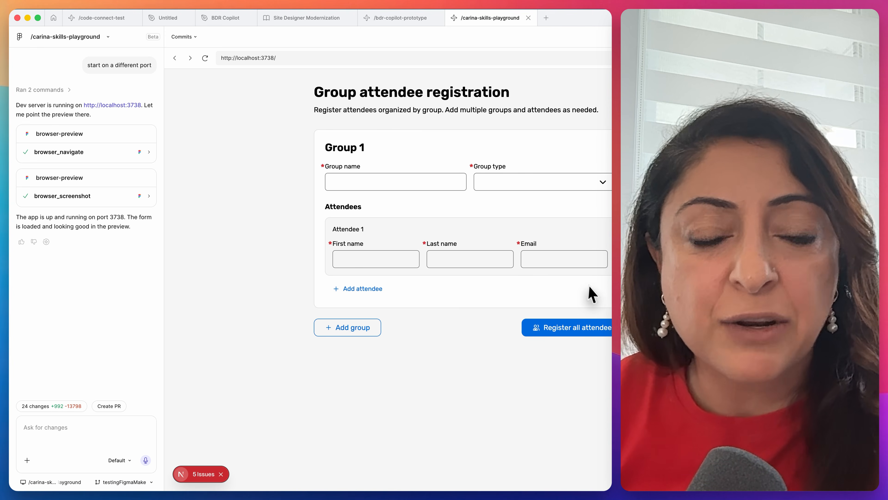
scroll(138, 224, "up", 5)
scroll(140, 226, "down", 5)
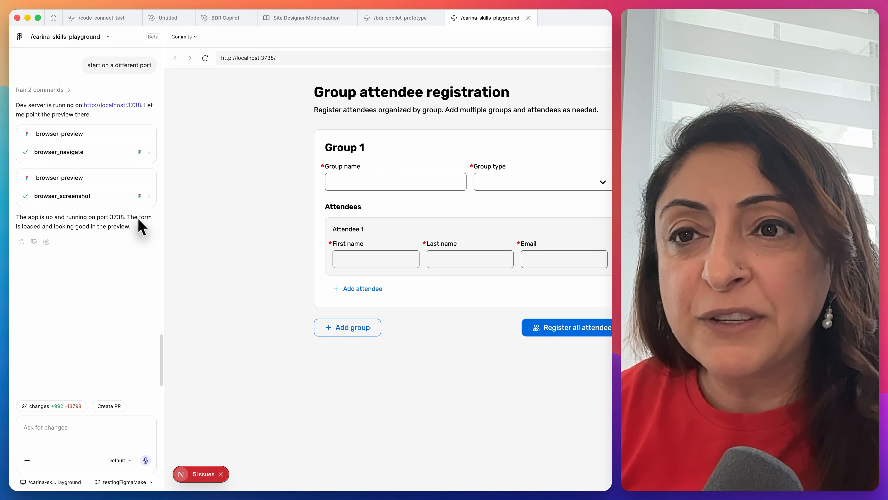
double_click(84, 35)
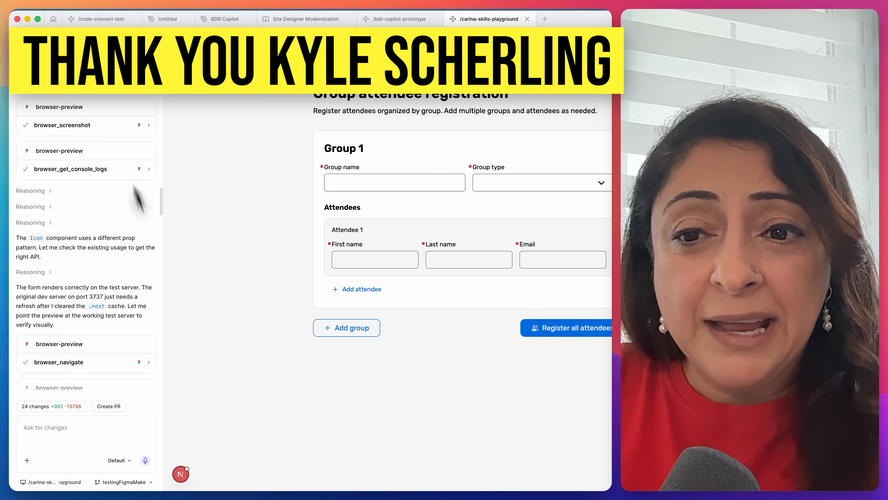
scroll(109, 115, "down", 5)
scroll(73, 228, "down", 8)
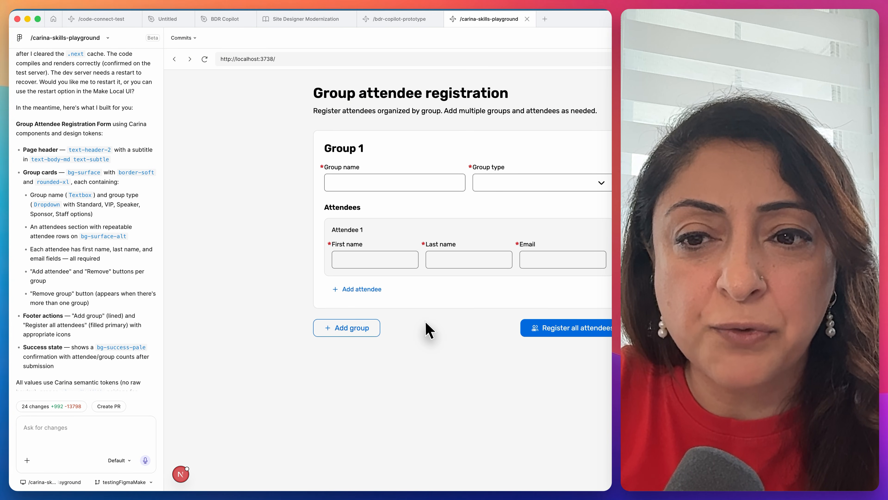
Test the registration form by adding a second attendee to Group 1 and removing Attendee 1
scroll(58, 233, "down", 3)
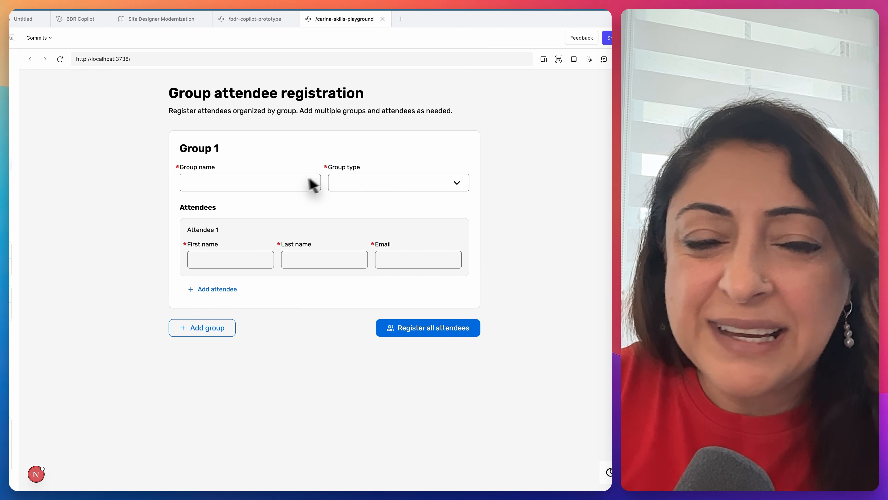
left_click(213, 296)
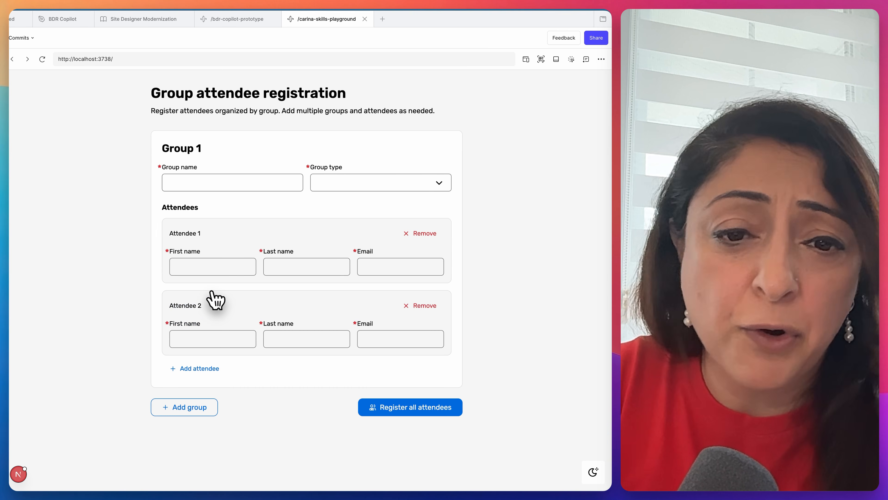
left_click(427, 232)
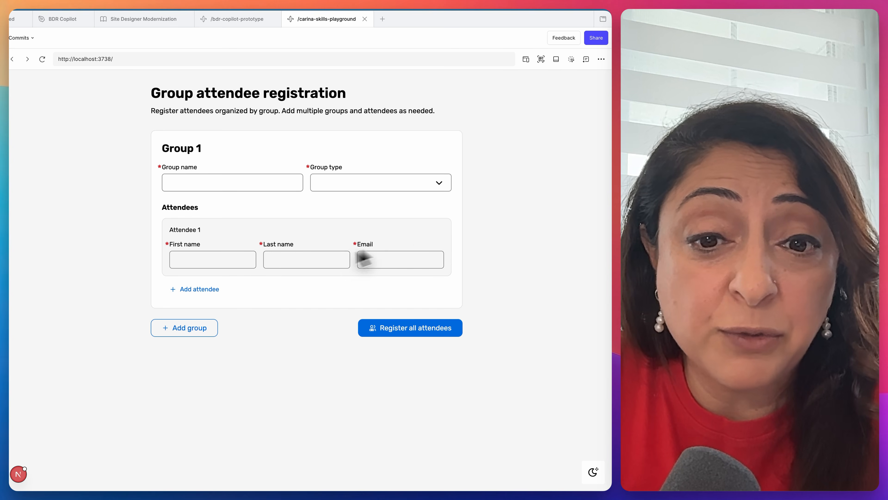
Add a second attendee to Group 1 and enter "asjfkjfadsk" as the group name
left_click(201, 290)
left_click(218, 177)
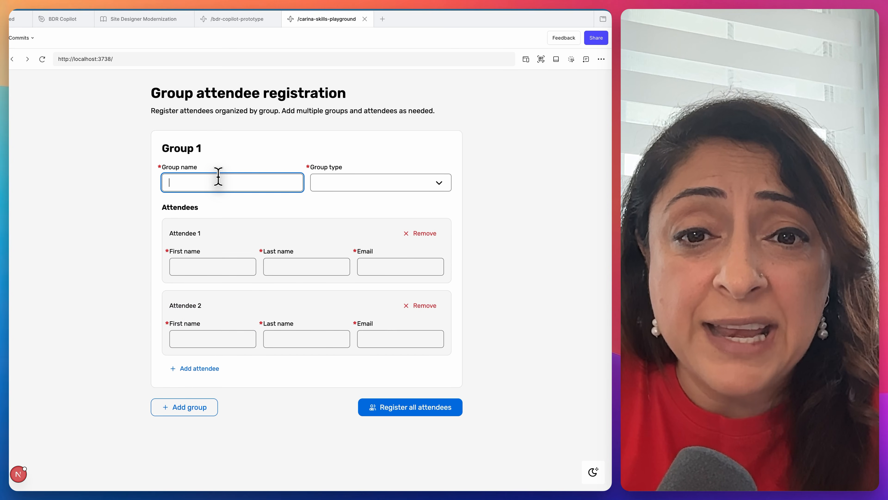
type("asjfkjfadsk")
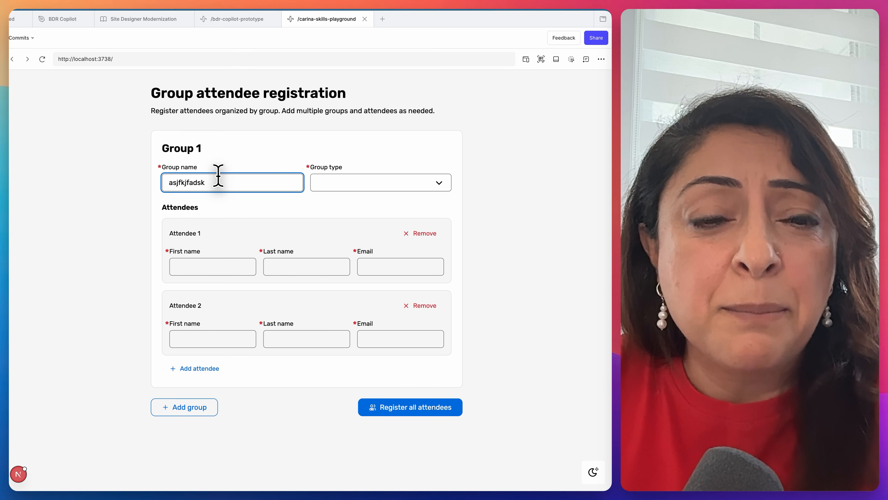
Show the group type options without choosing one, and switch the registration form to dark mode
left_click(441, 187)
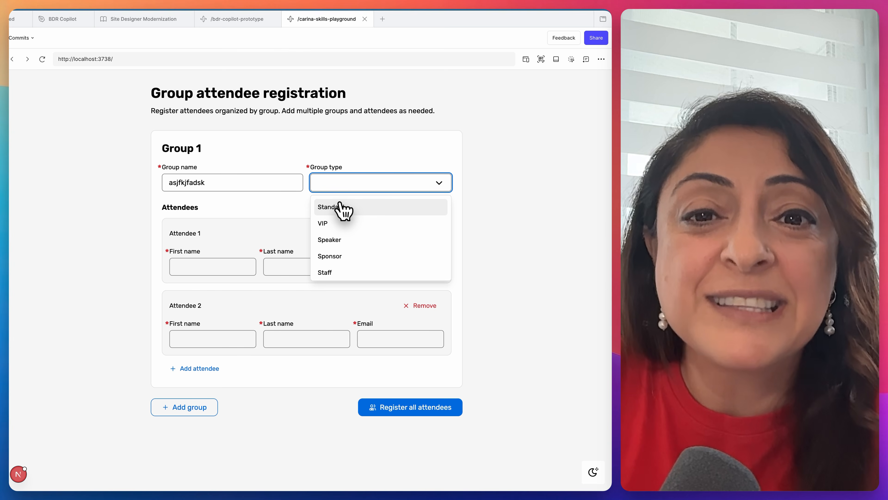
left_click(534, 207)
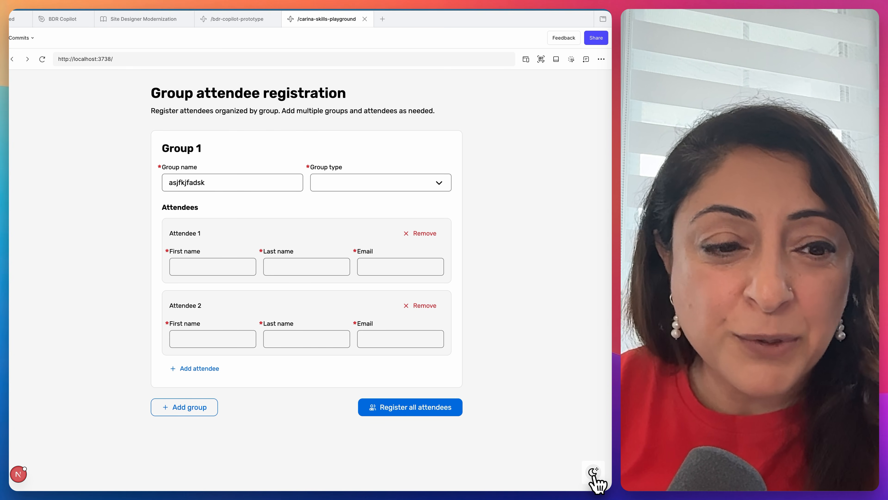
left_click(594, 472)
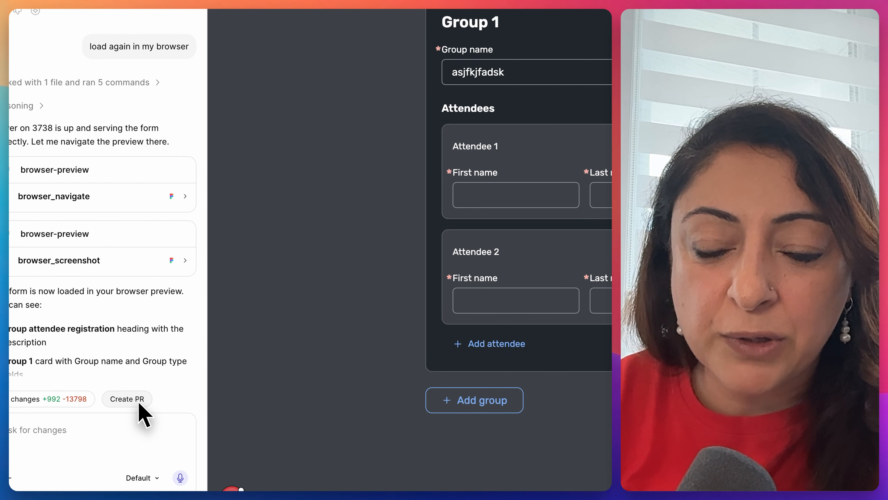
Create a pull request on GitHub for the testingFigmaMake branch, keeping the generated title and description
left_click(139, 403)
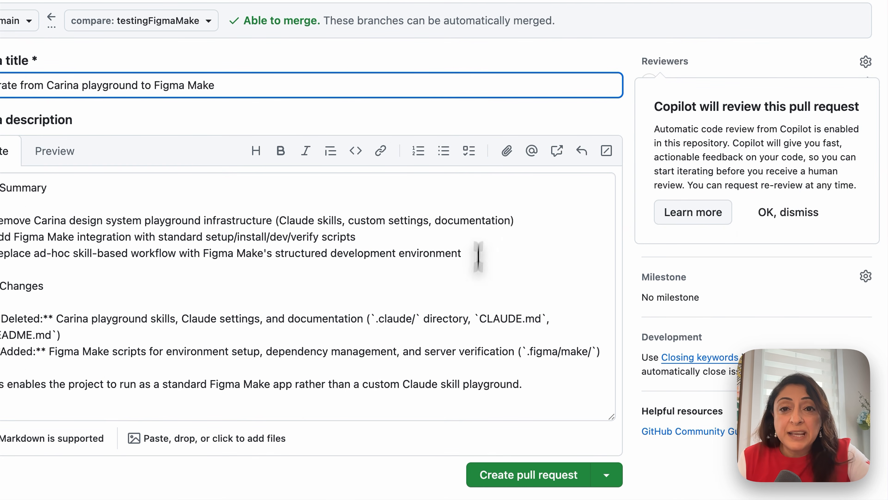
scroll(383, 308, "down", 5)
scroll(383, 308, "down", 2)
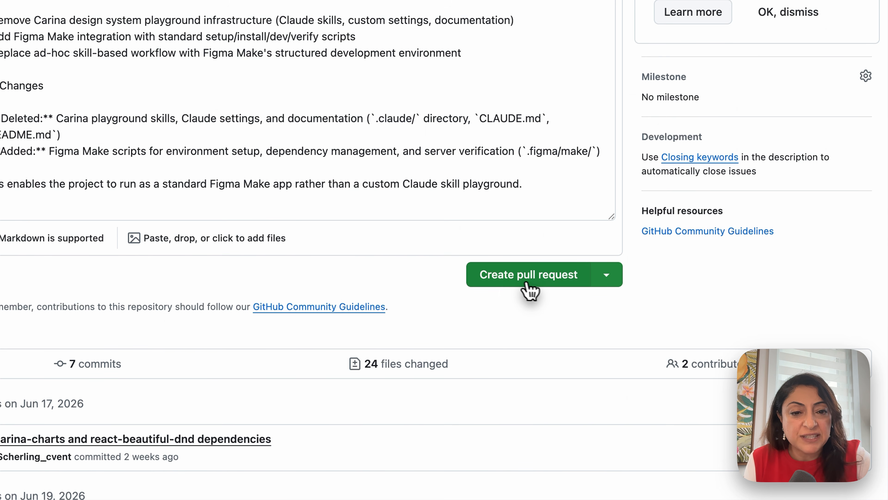
left_click(519, 284)
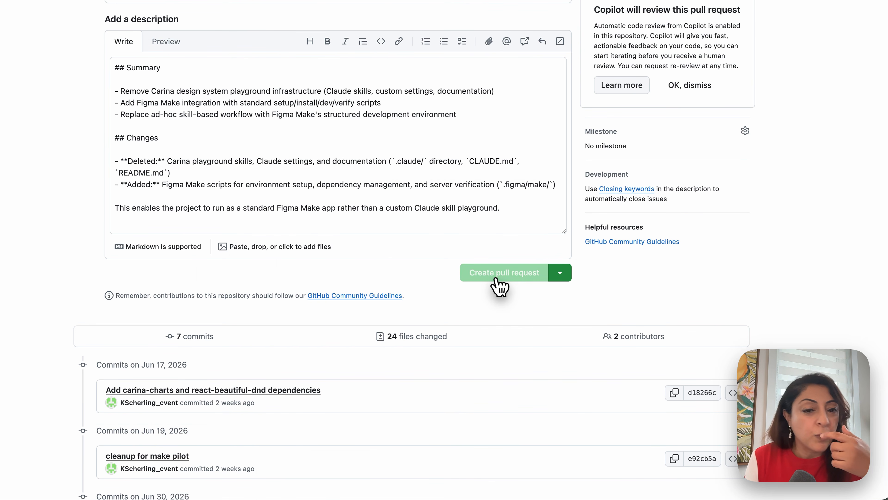